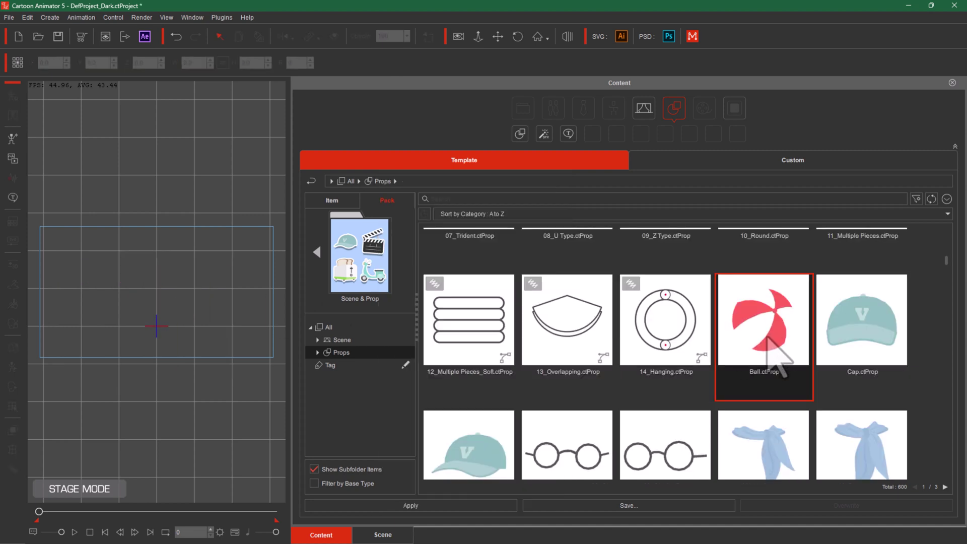
Try placing the Ball prop on the stage and deleting it, twice in a row.
mouse_move(766, 336)
left_mouse_down()
mouse_move(407, 333)
mouse_move(154, 286)
mouse_move(775, 334)
left_mouse_up()
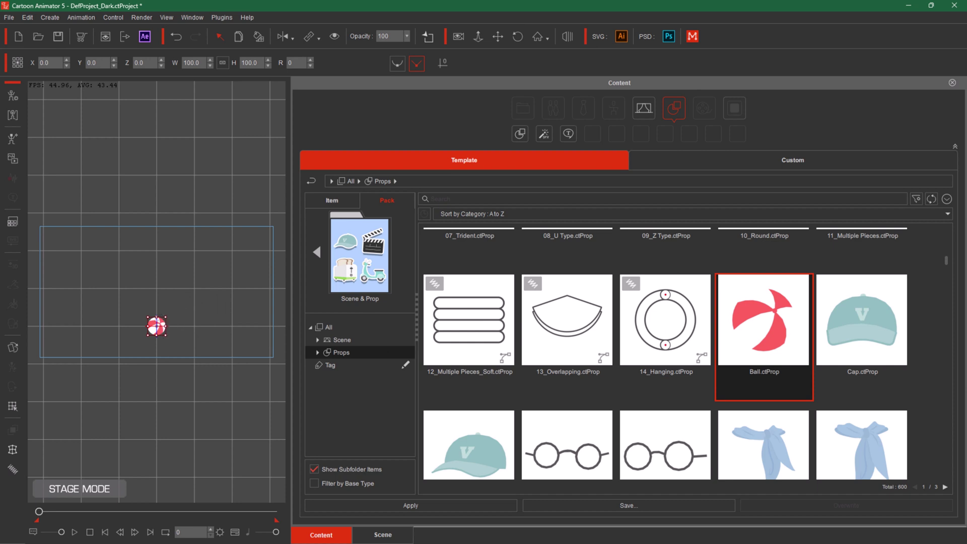
key("Delete")
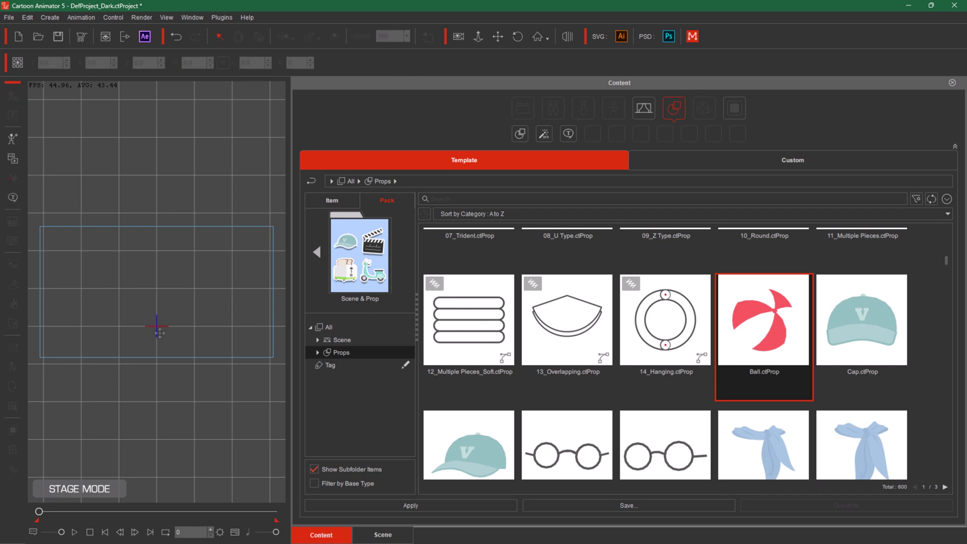
double_click(742, 324)
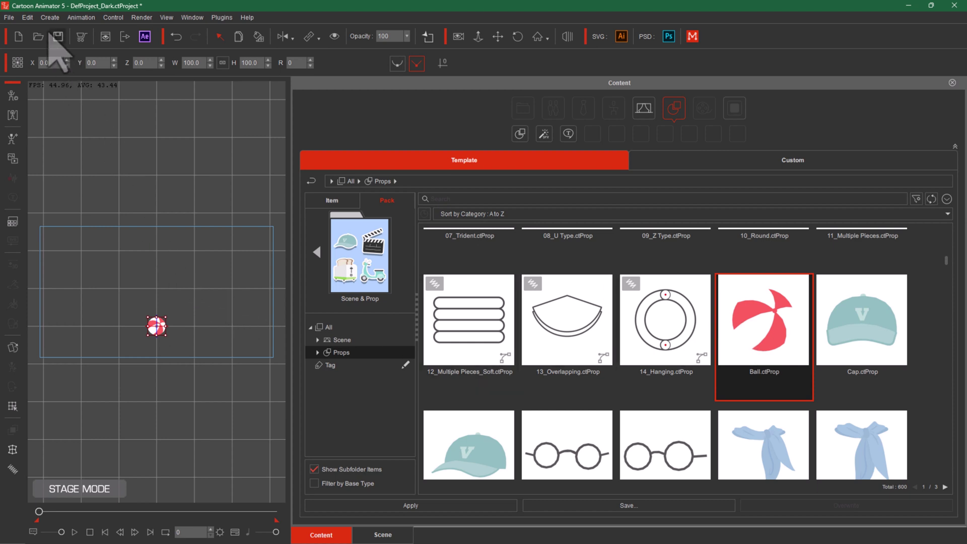
left_click(28, 18)
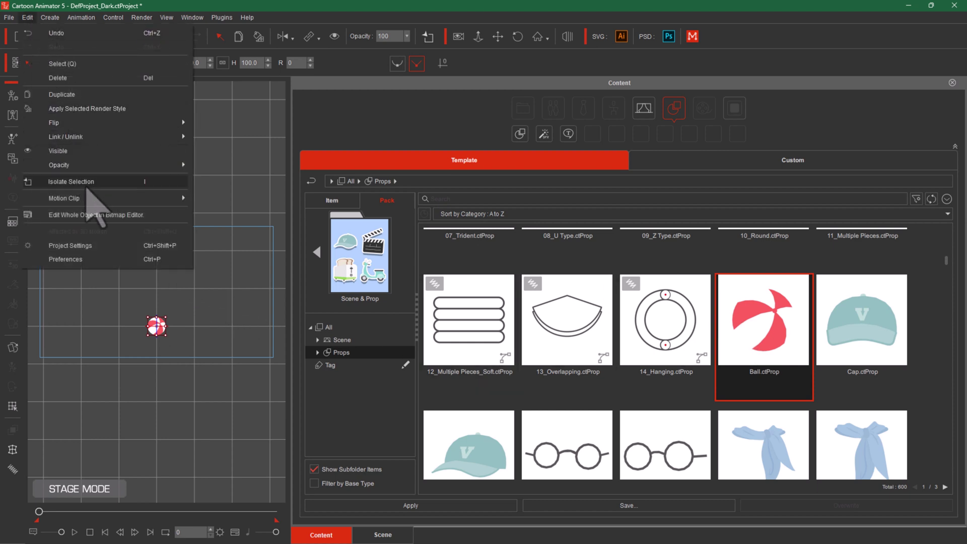
left_click(65, 78)
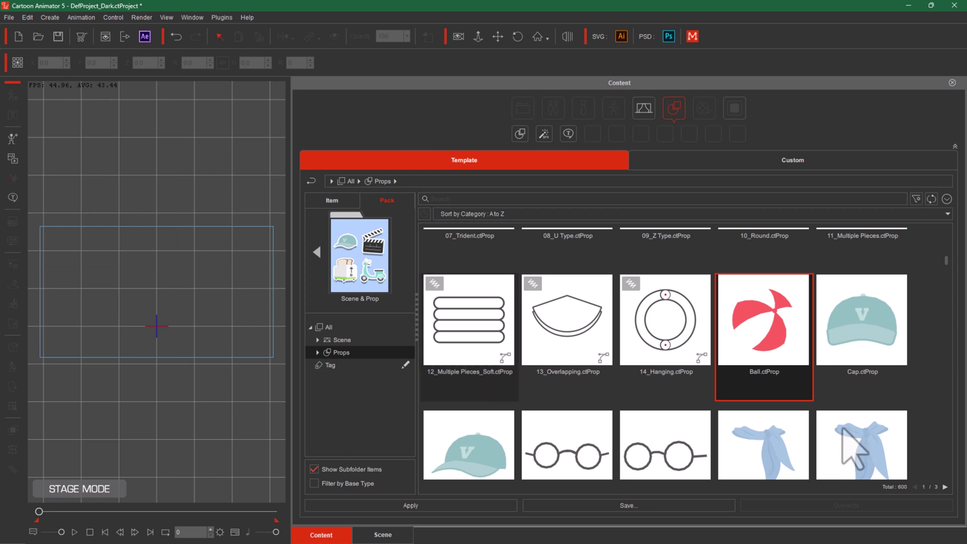
Place the Ball prop, enlarge it to about 932 and move it above the frame, and replace it with the Cap prop.
double_click(770, 348)
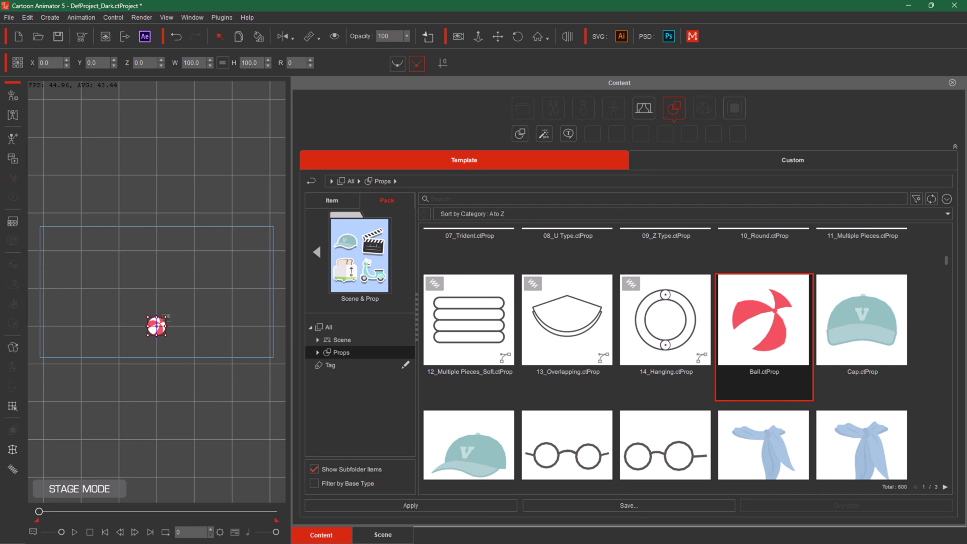
left_click_drag(166, 317, 241, 241)
left_click_drag(179, 307, 170, 184)
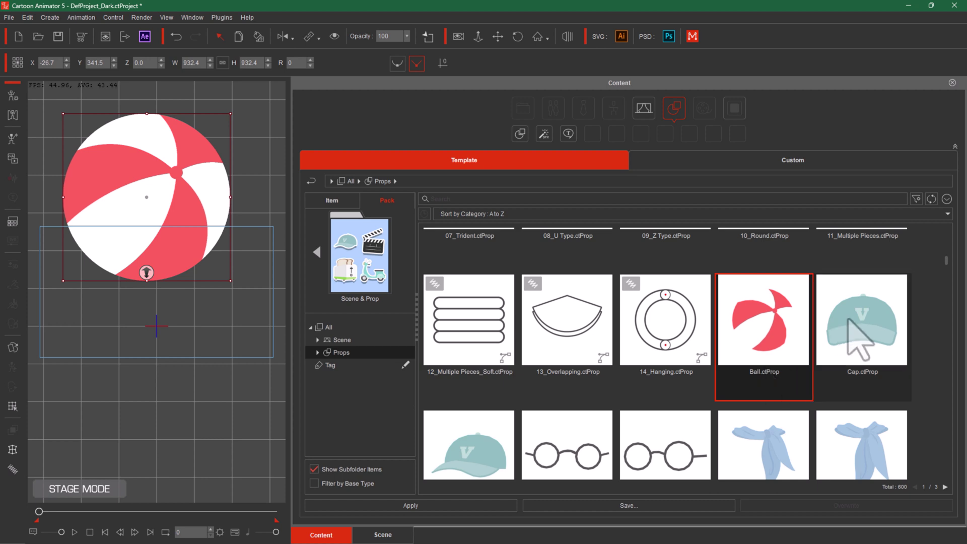
double_click(864, 322)
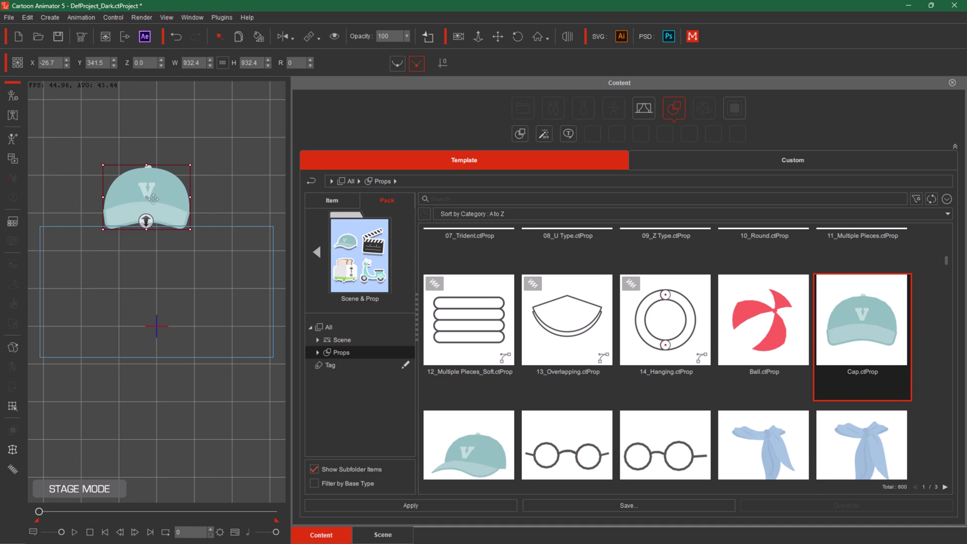
left_click(137, 273)
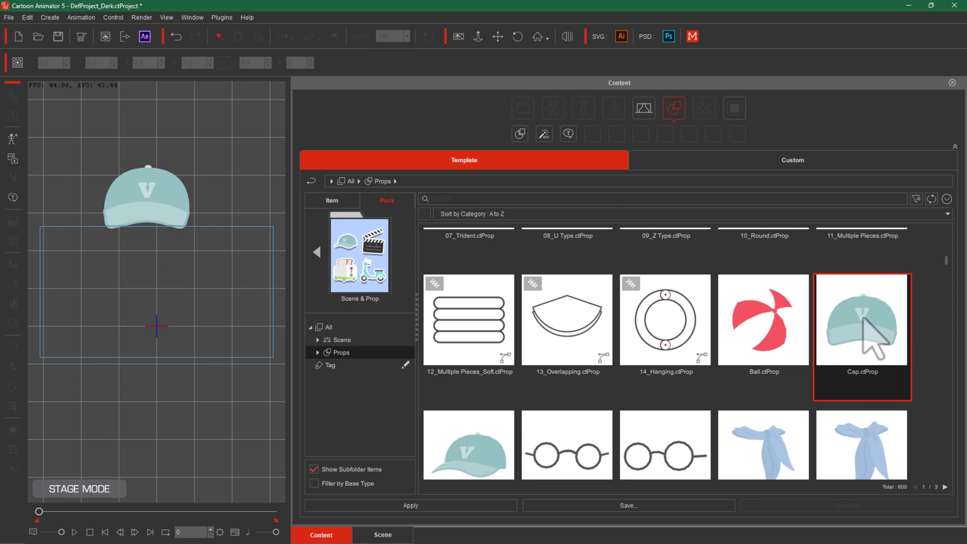
Place a separate Ball prop below the cap, enlarge it to about 539 and move it slightly up and left.
left_click(766, 316)
double_click(770, 333)
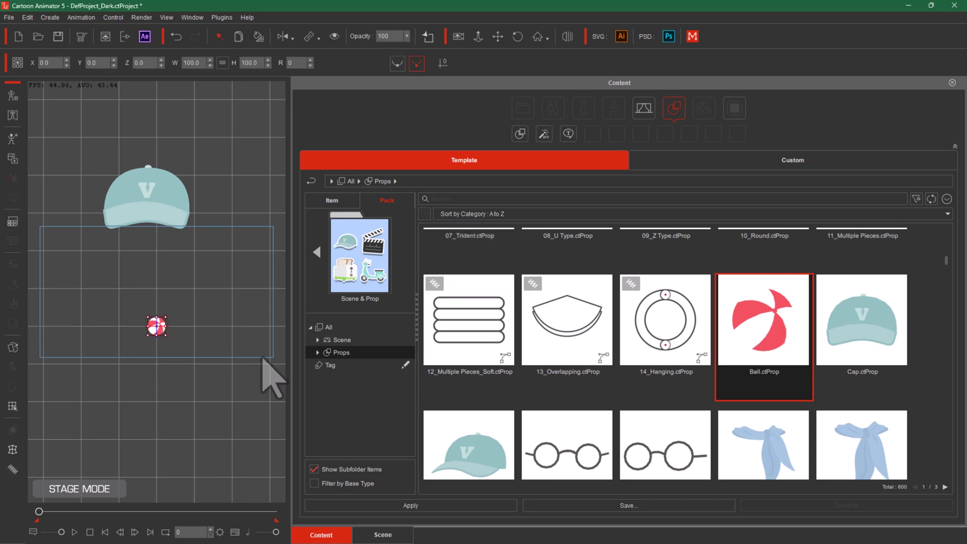
left_click_drag(169, 317, 200, 277)
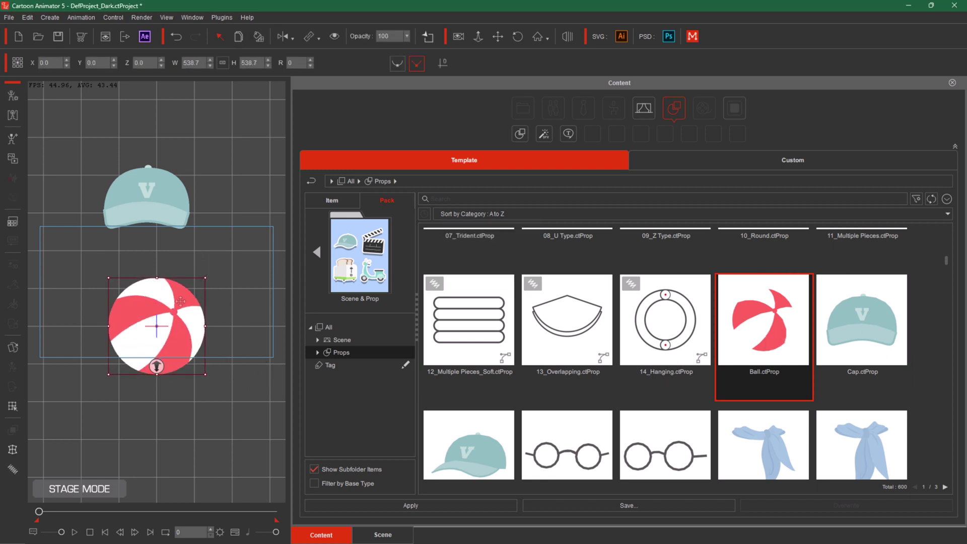
left_click_drag(164, 316, 120, 291)
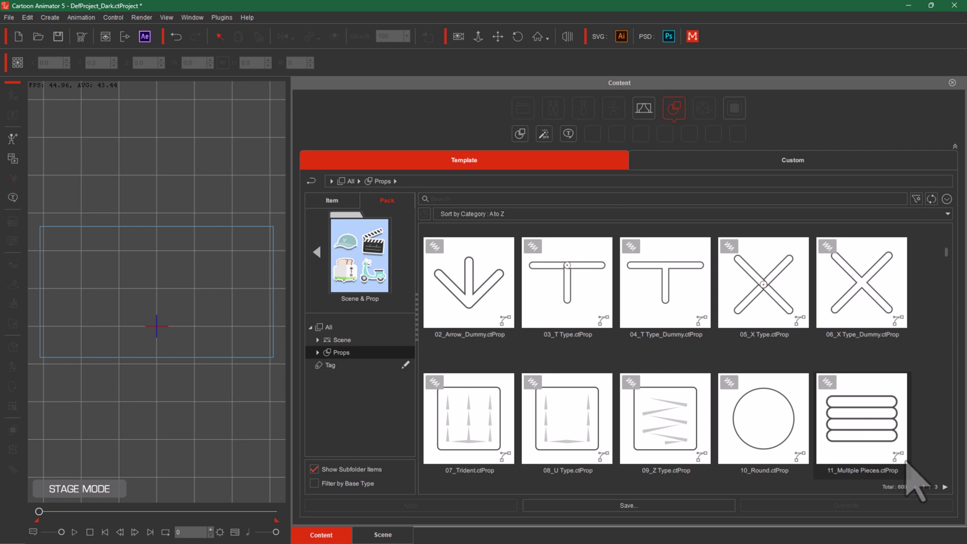
Place the 11_Multiple Pieces prop, enlarge it to about 266 and move it to about X -51, Y 268.
left_click(875, 424)
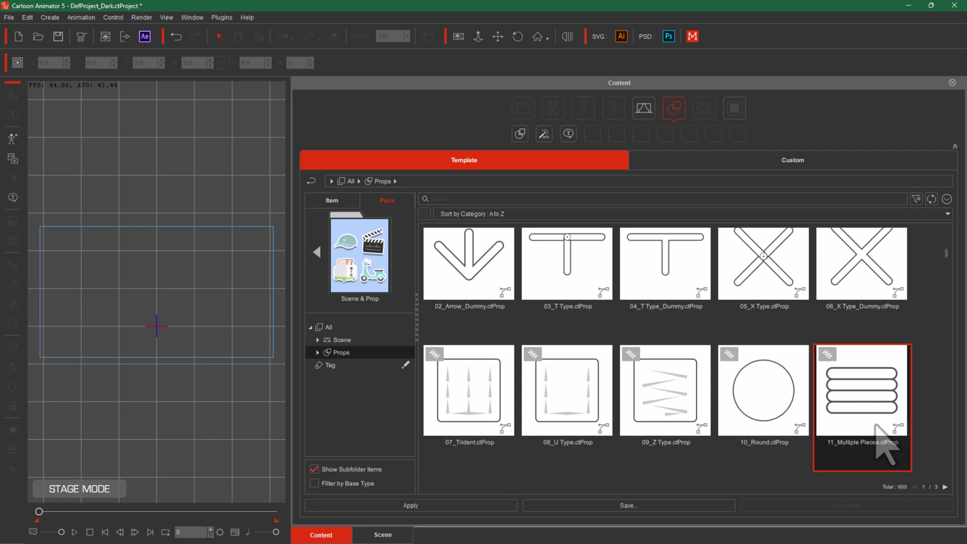
double_click(875, 424)
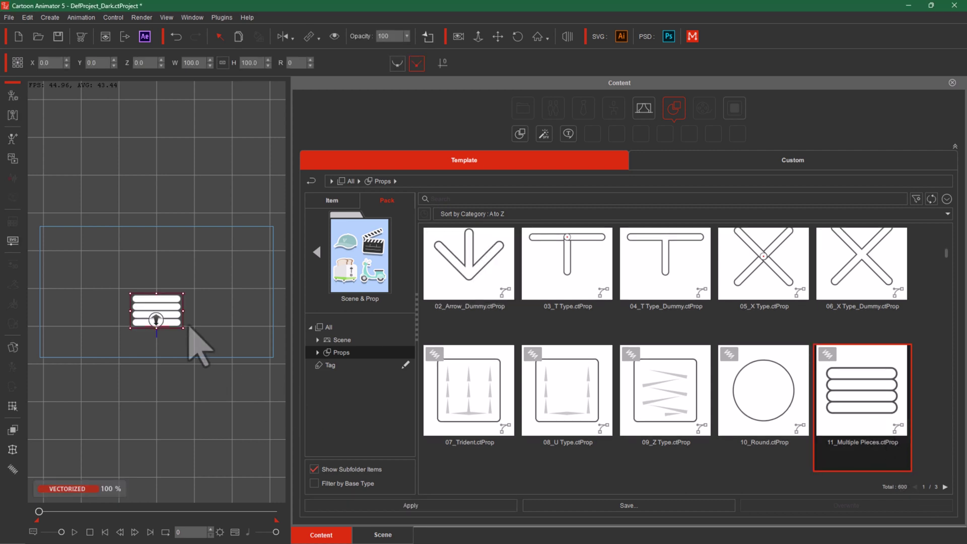
left_click_drag(183, 294, 222, 249)
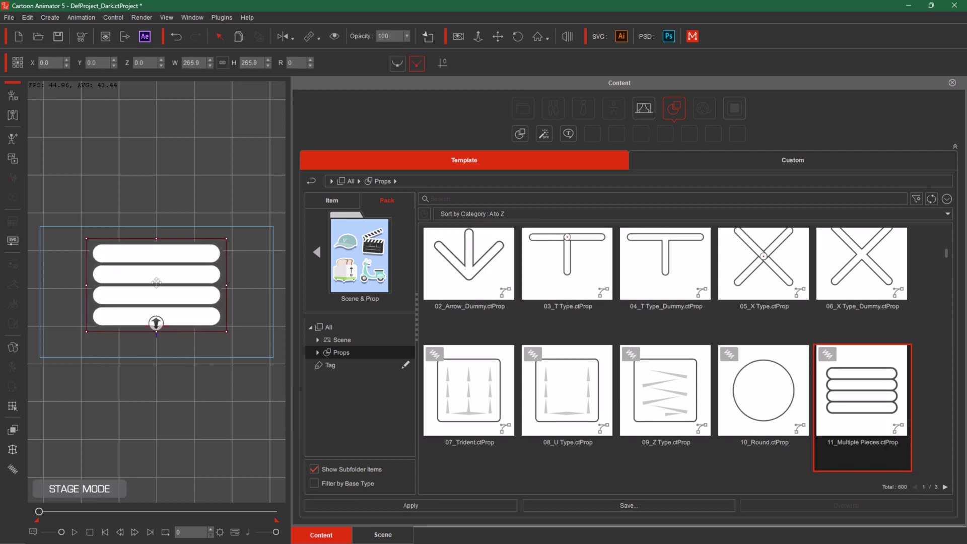
left_click_drag(139, 296, 124, 195)
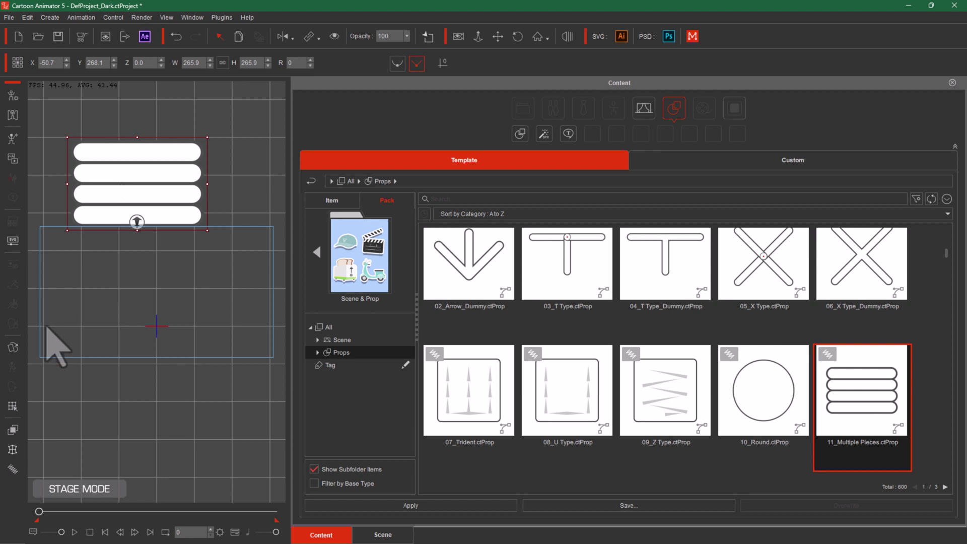
Open the Sprite Editor for the 11_Multiple Pieces prop and select its Bone_9 part.
left_click(14, 349)
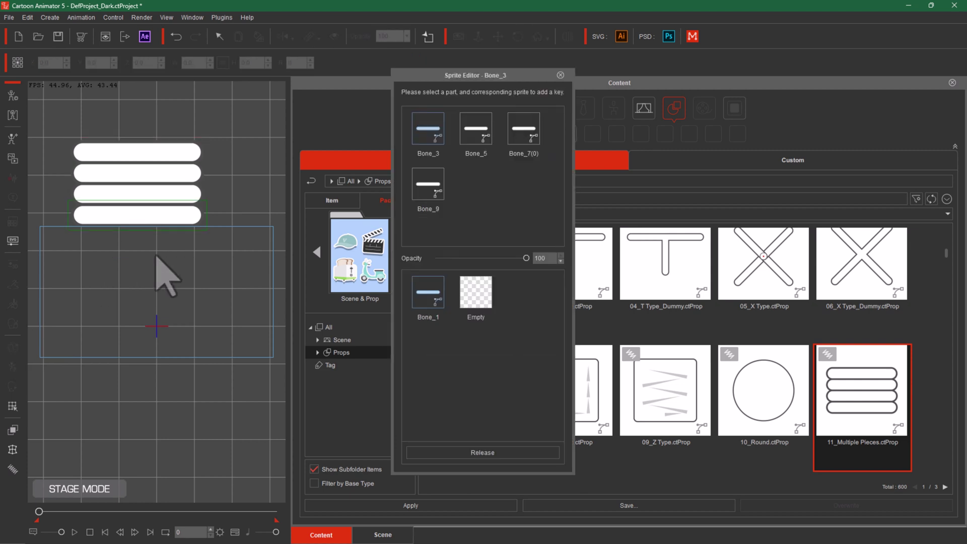
left_click(561, 76)
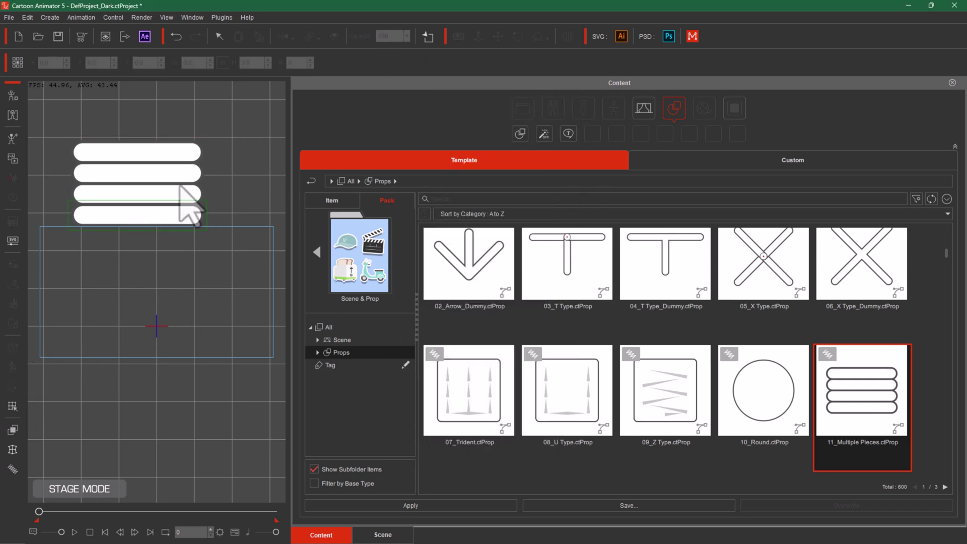
left_click(132, 184)
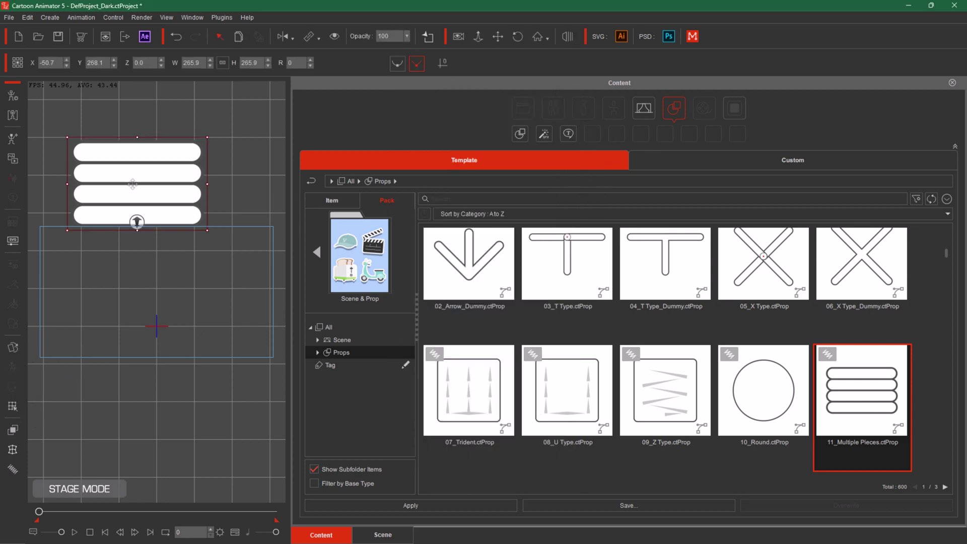
left_click(13, 348)
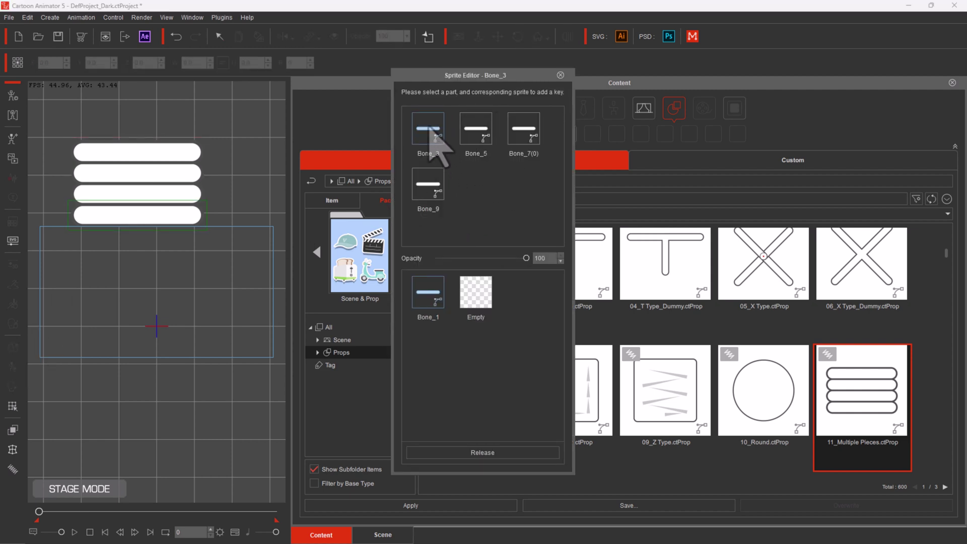
left_click(483, 132)
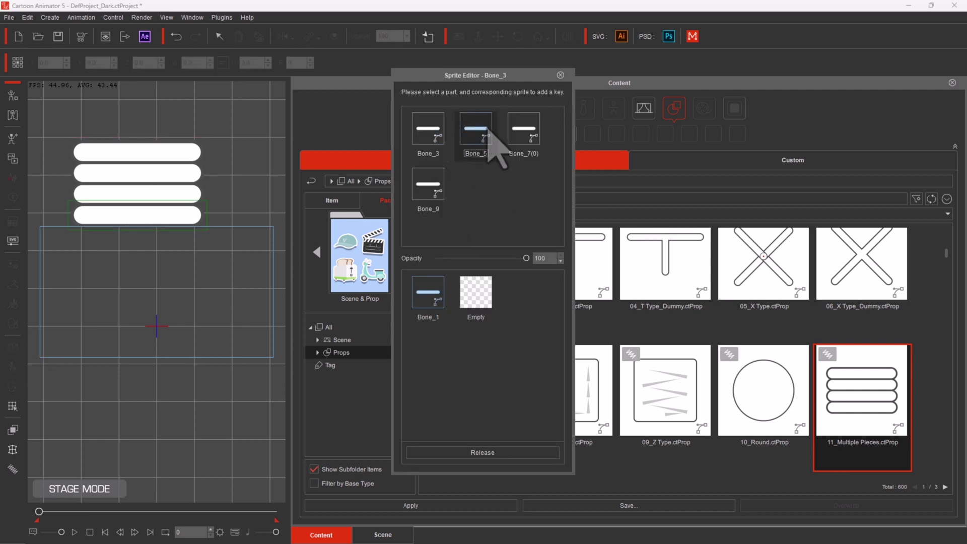
left_click(428, 191)
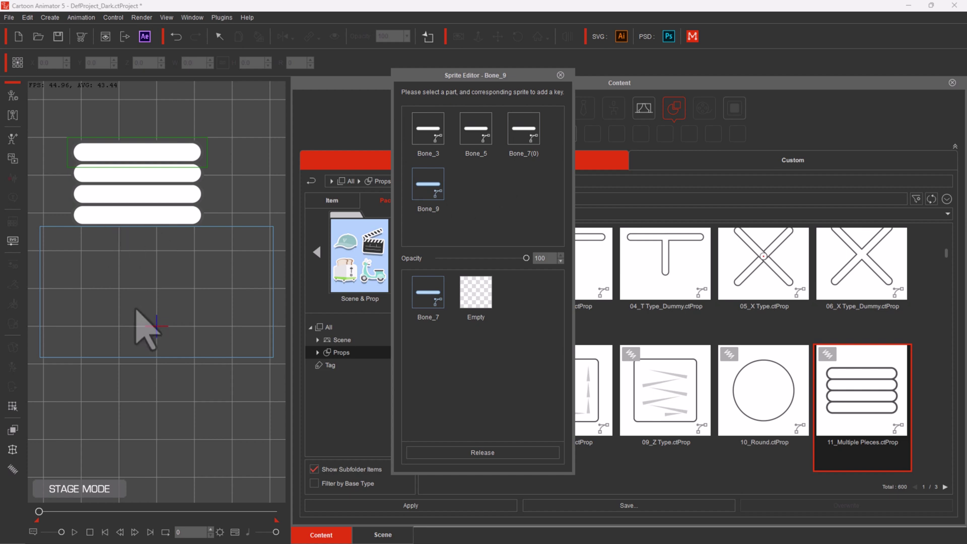
Add a sprite key at frame 161 that switches the Bone_9 part to the Empty sprite.
left_click(40, 516)
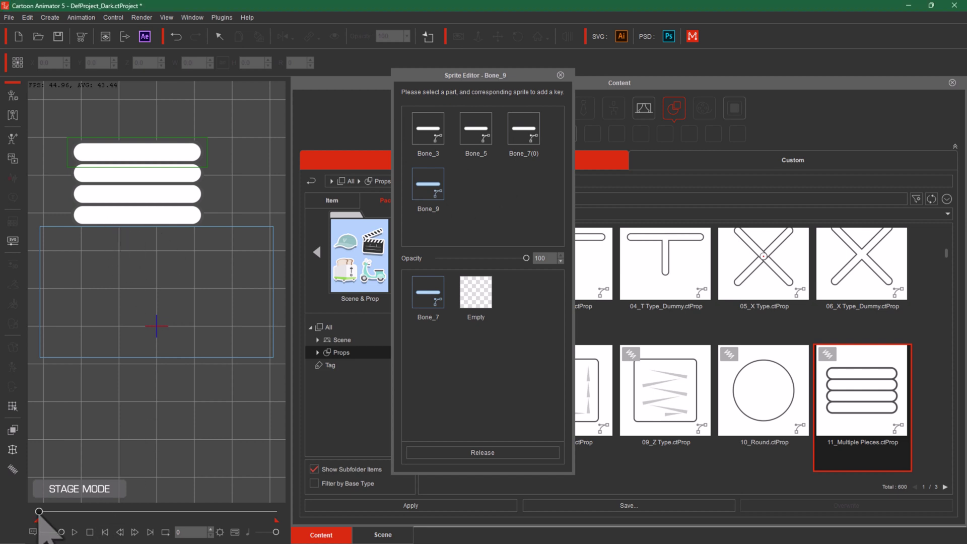
left_click_drag(39, 515, 57, 518)
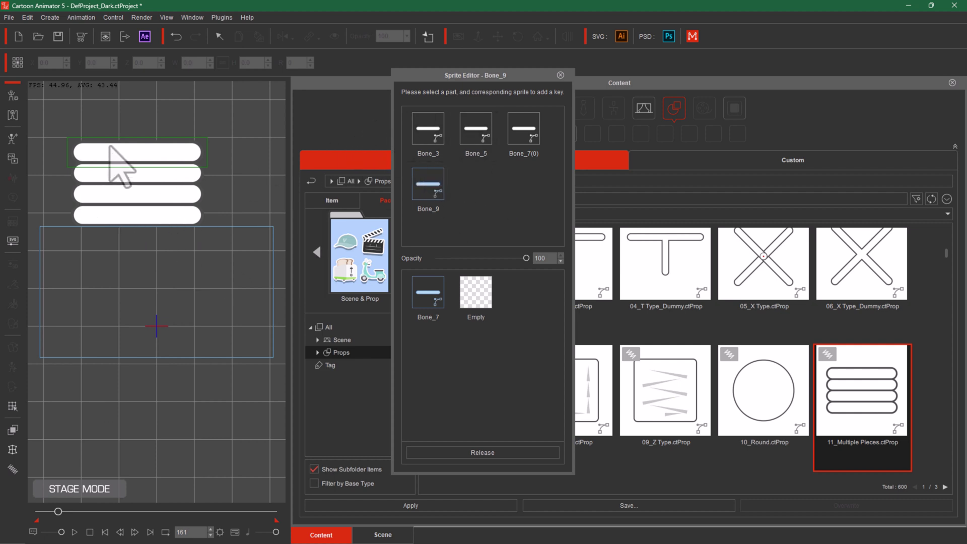
left_click(428, 194)
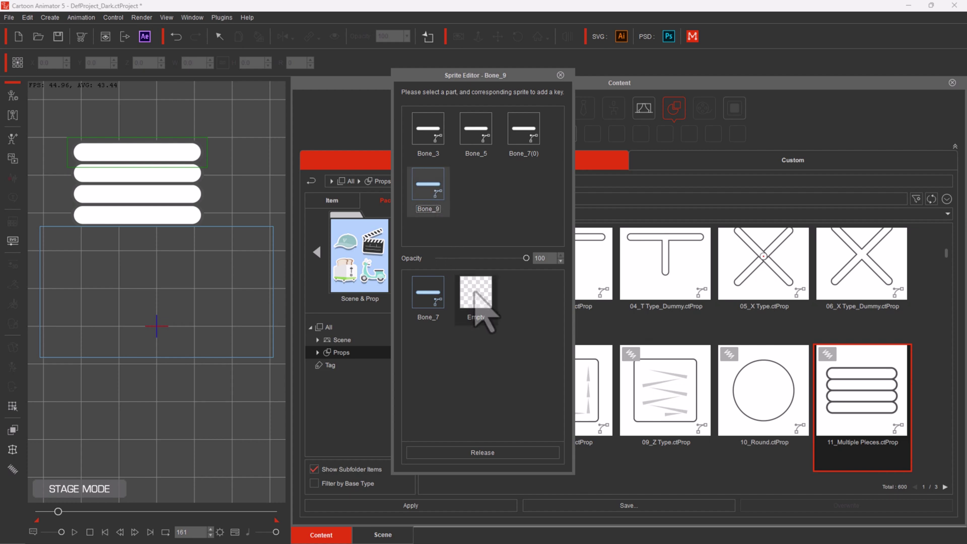
left_click(480, 315)
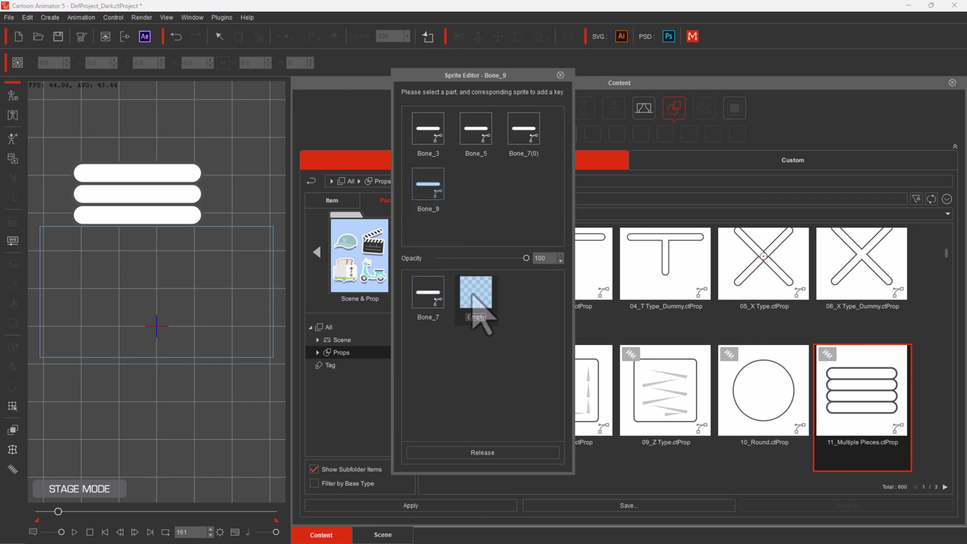
Add a sprite key at frame 297 that switches the Bone_7(0) part to the Empty sprite.
left_click_drag(60, 512, 74, 512)
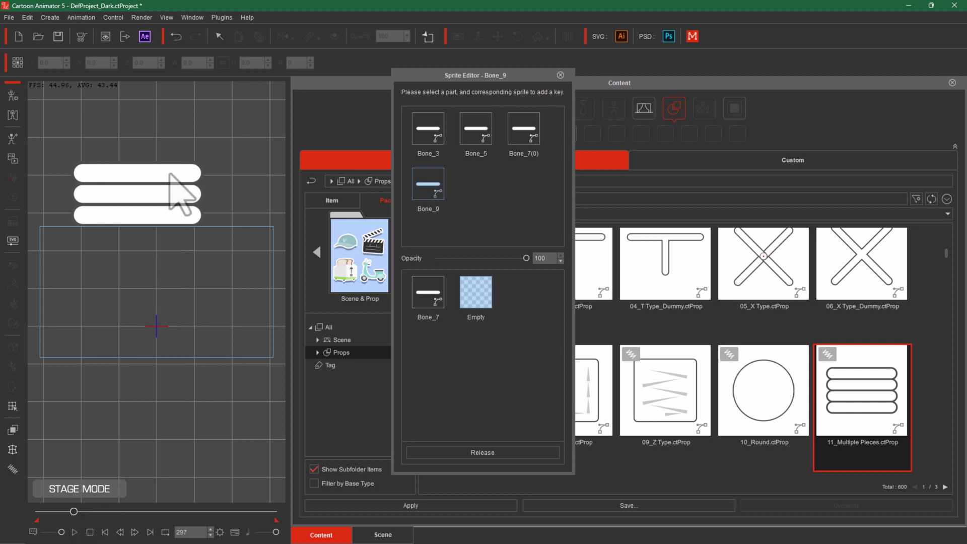
left_click(521, 146)
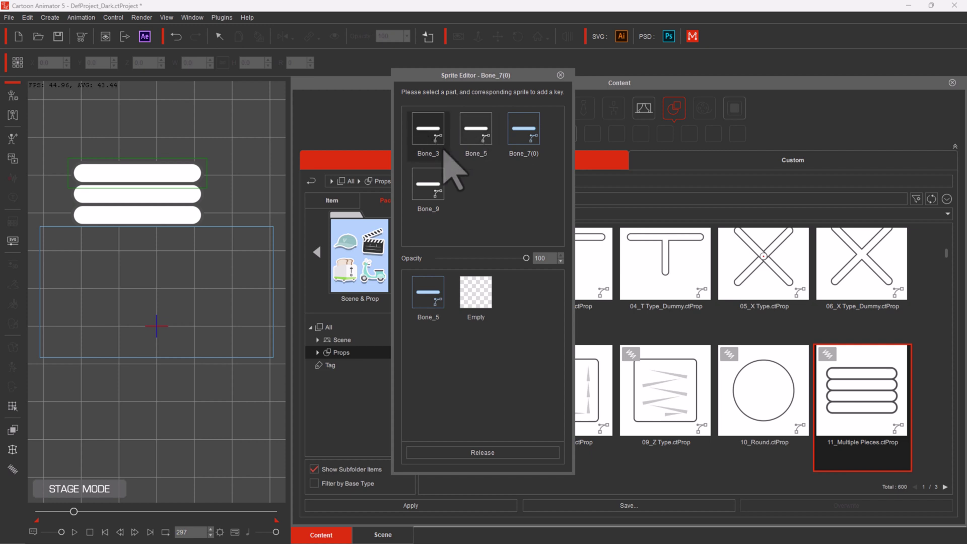
left_click(476, 302)
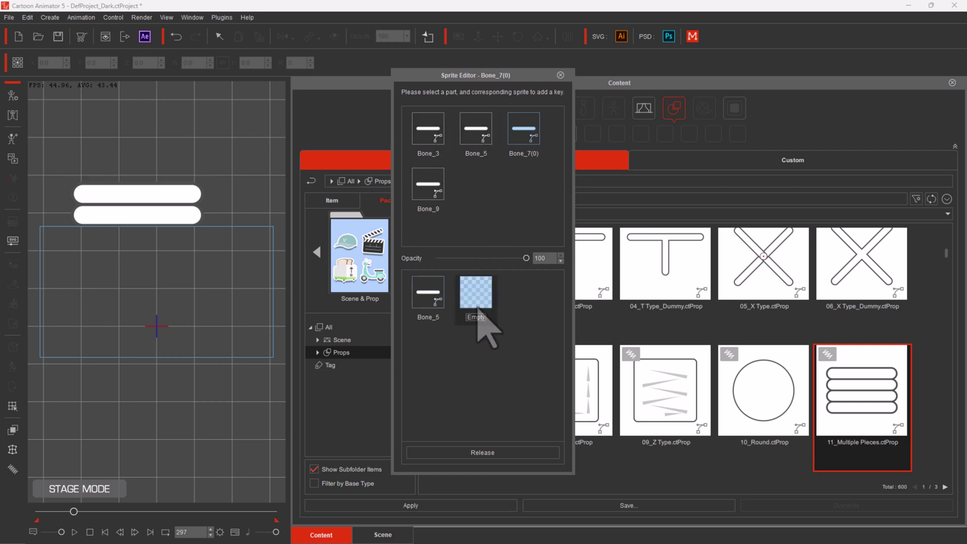
Add a sprite key at frame 407 that switches the Bone_5 part to the Empty sprite.
left_click_drag(75, 511, 86, 511)
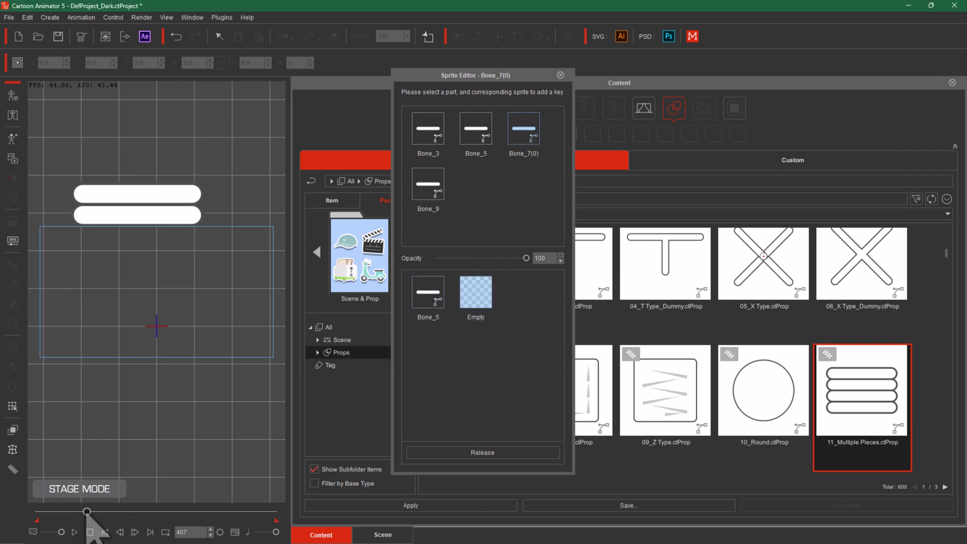
left_click(473, 143)
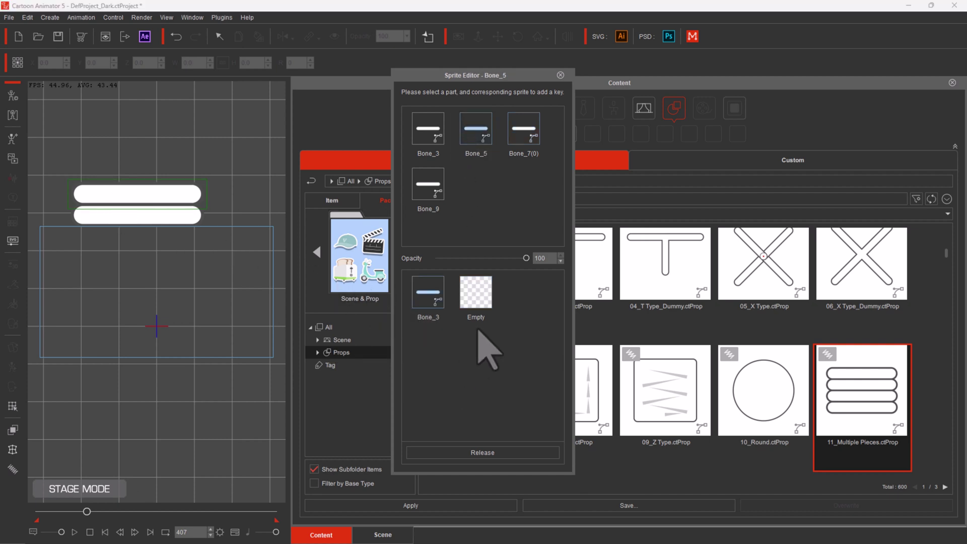
left_click(482, 298)
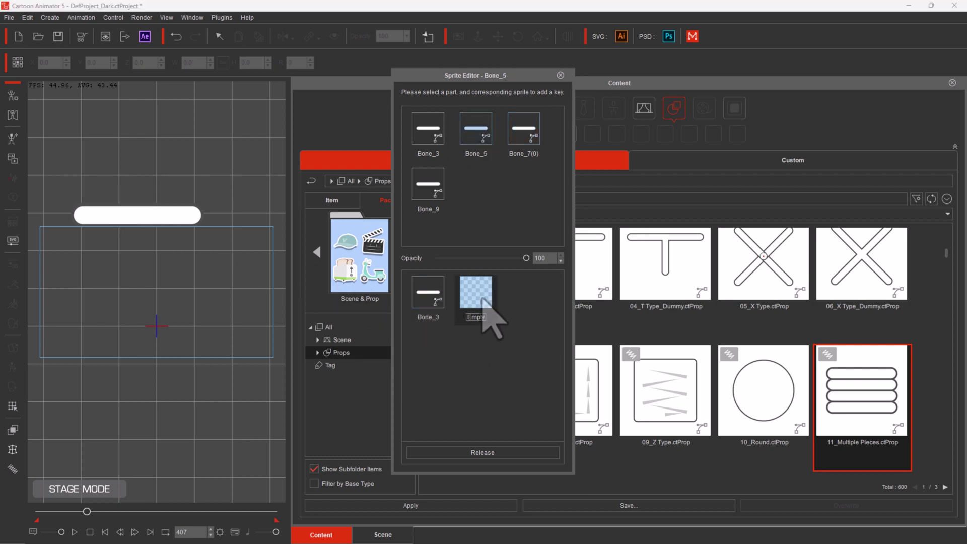
Return to the first frame and scrub to about frame 573 to review the sprite changes.
left_click(105, 532)
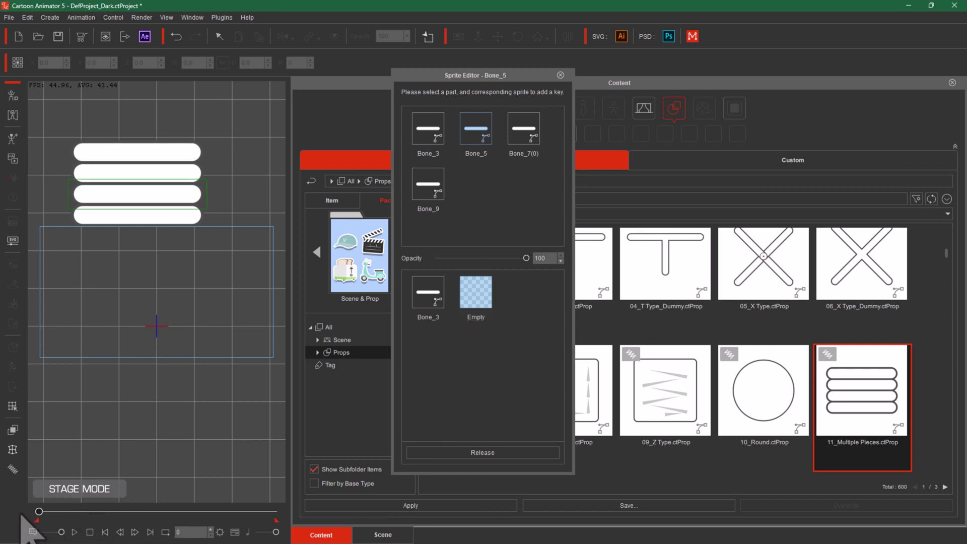
left_click(54, 512)
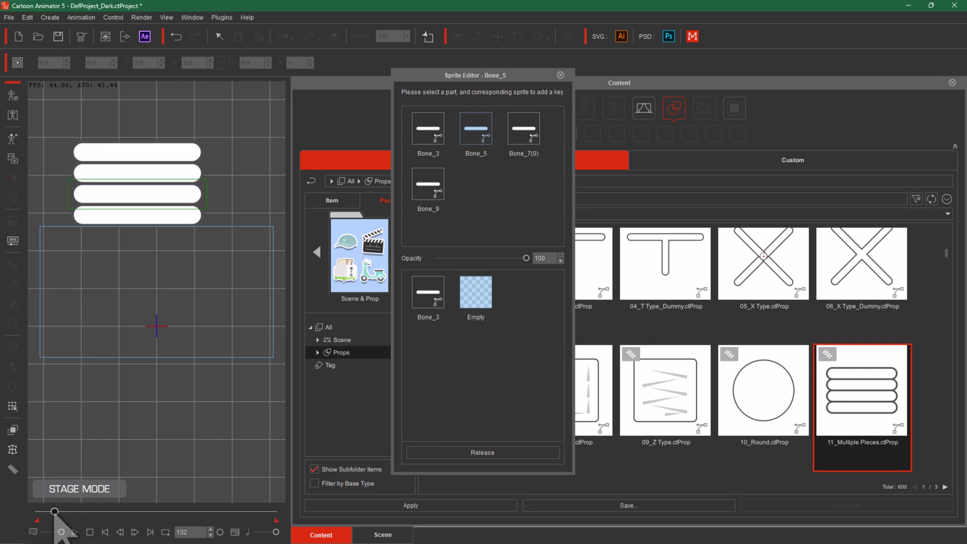
left_click_drag(55, 523, 106, 524)
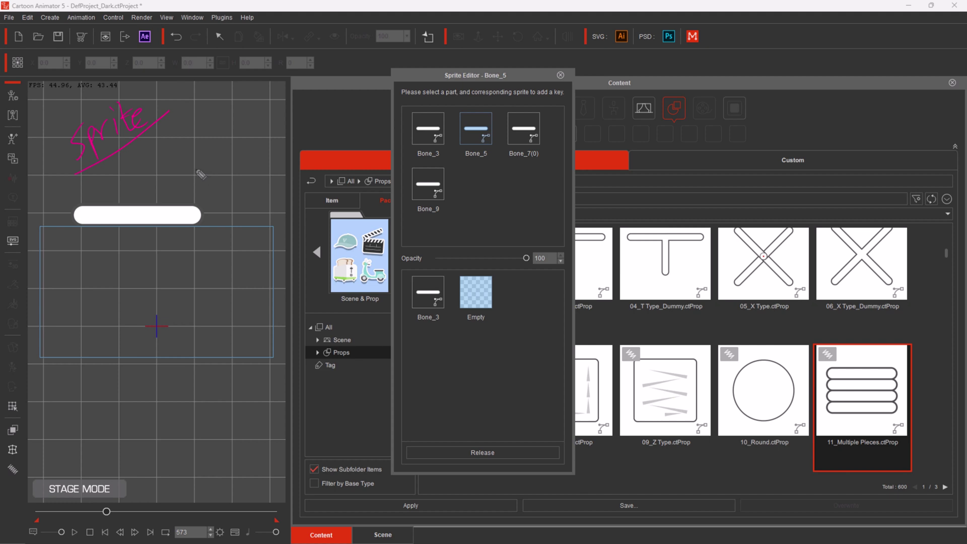
mouse_move(172, 167)
left_mouse_down()
mouse_move(184, 196)
mouse_move(192, 167)
mouse_move(219, 156)
mouse_move(218, 144)
mouse_move(215, 164)
left_mouse_up()
mouse_move(225, 149)
left_mouse_down()
mouse_move(210, 202)
mouse_move(193, 212)
mouse_move(154, 193)
mouse_move(142, 151)
left_mouse_up()
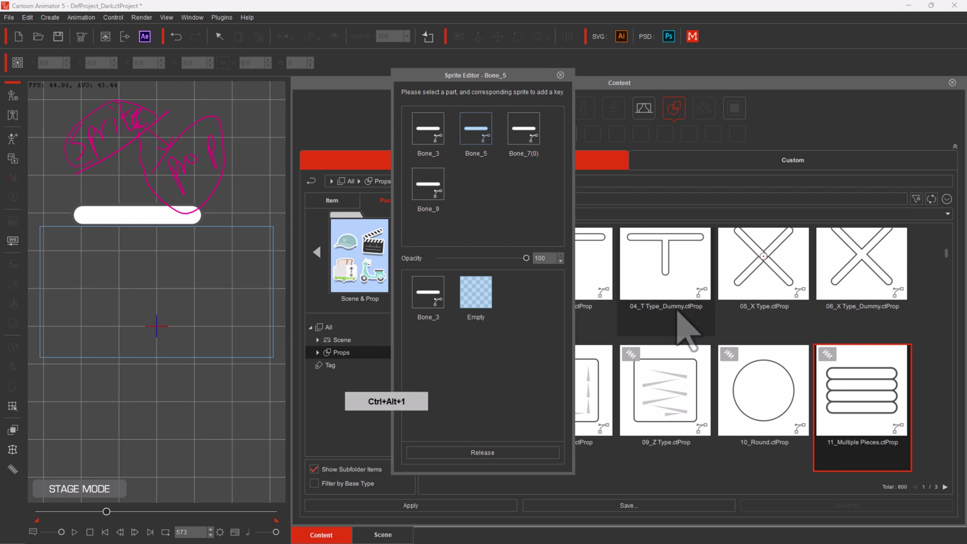
Add the Ball prop to the stage, scale it up to 708.8, and view its sprites in the Sprite Editor.
scroll(946, 363, "down", 1)
scroll(946, 363, "down", 1)
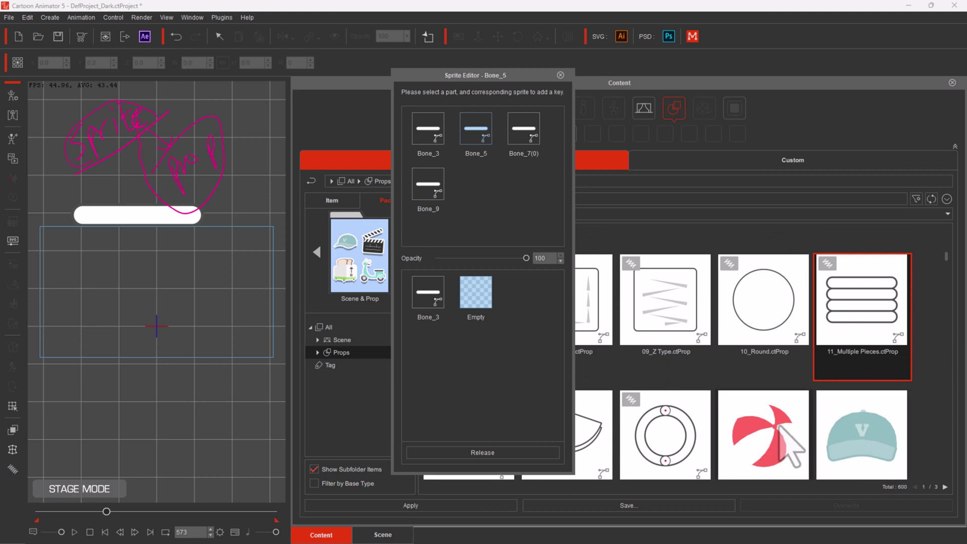
left_click(178, 411)
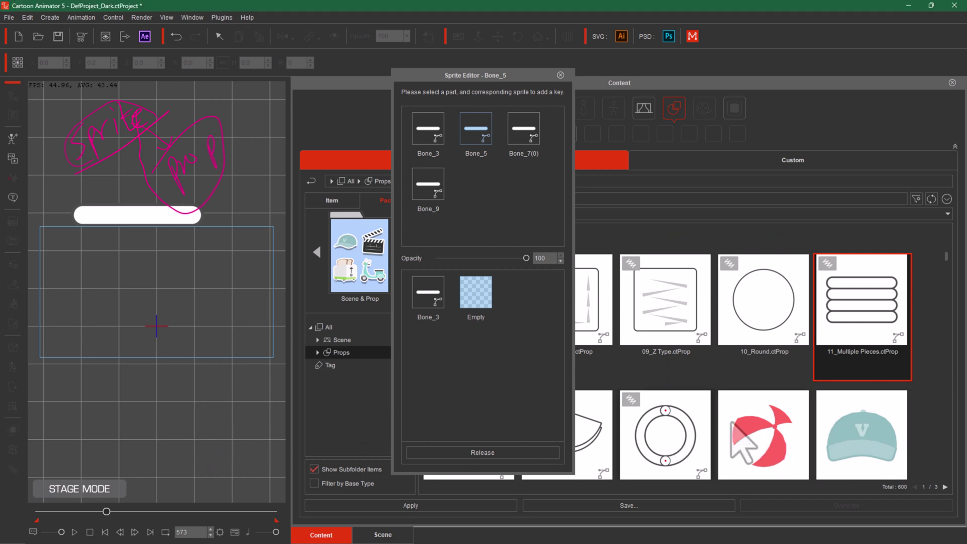
double_click(761, 425)
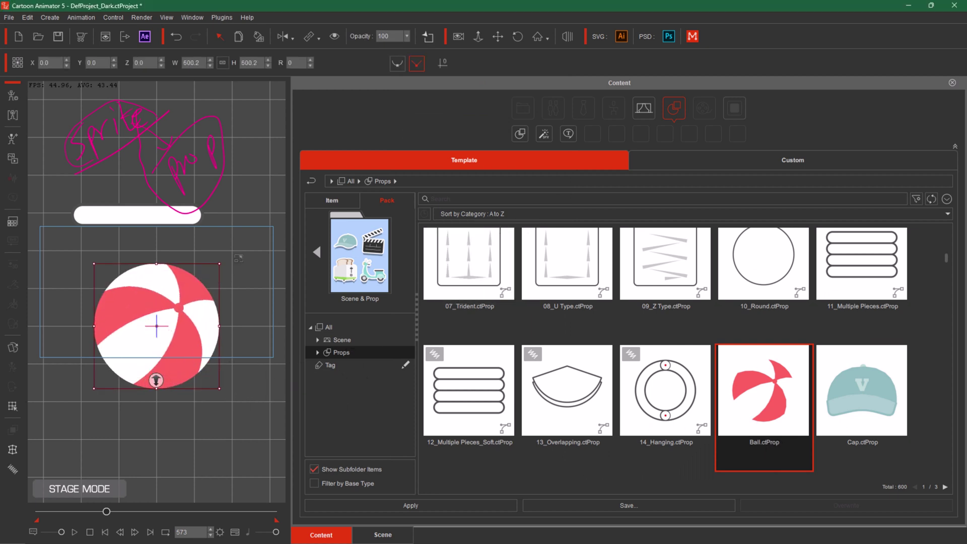
left_click(13, 347)
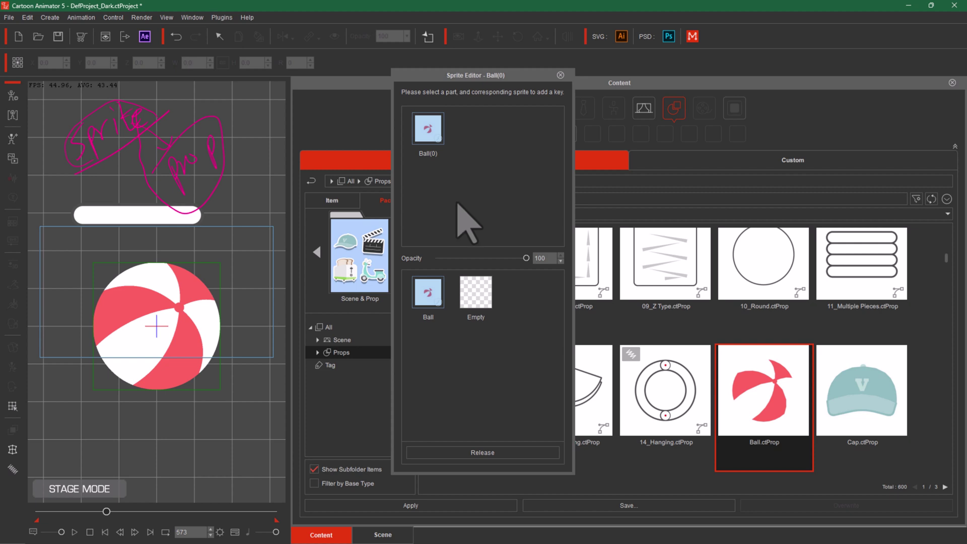
left_click(560, 76)
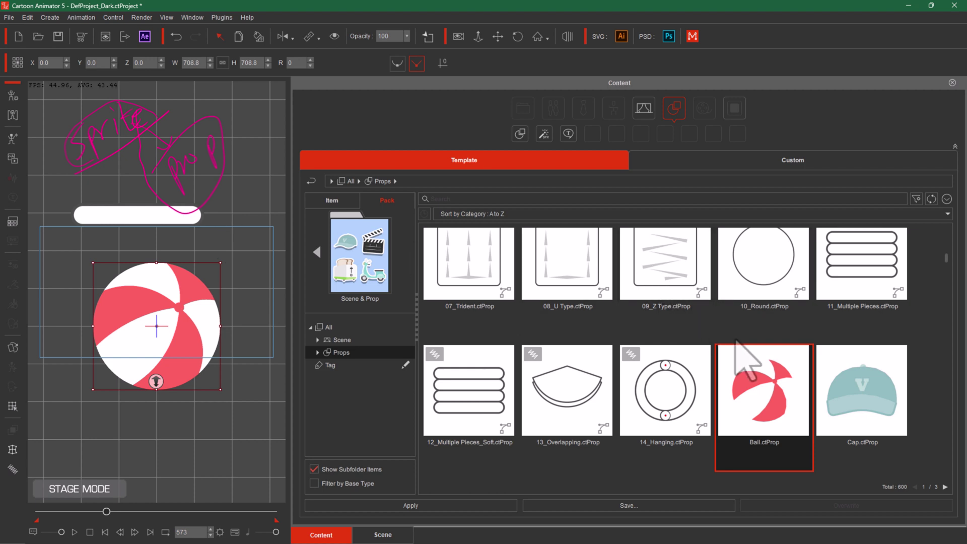
Select the ball and the remaining multi-piece prop together on the stage and delete them.
scroll(740, 332, "down", 1)
key("Page_Up")
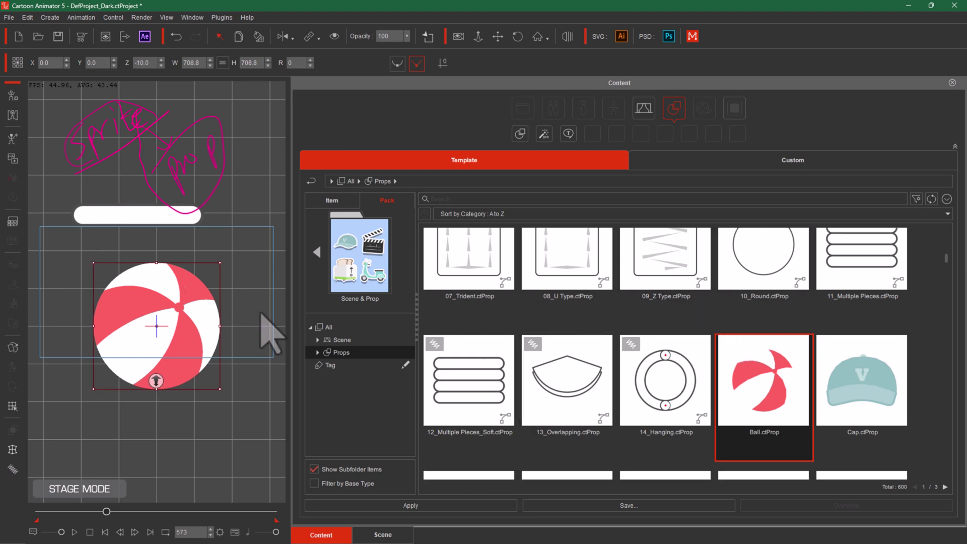
scroll(712, 409, "down", 5)
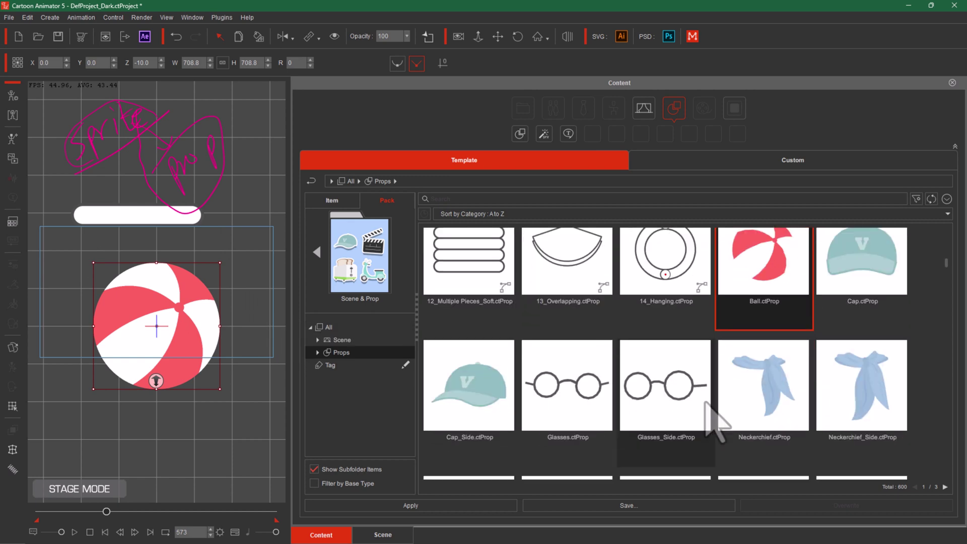
left_click_drag(66, 131, 252, 420)
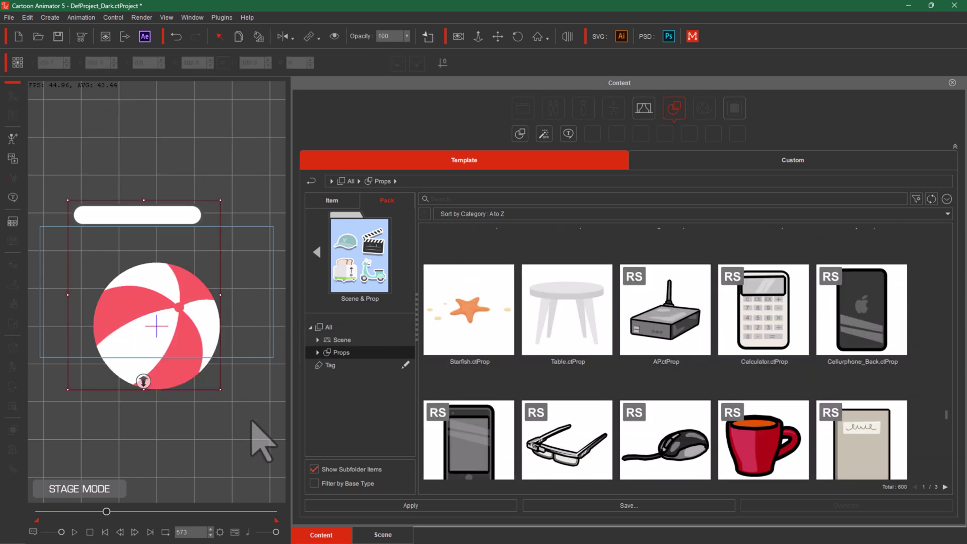
key("Delete")
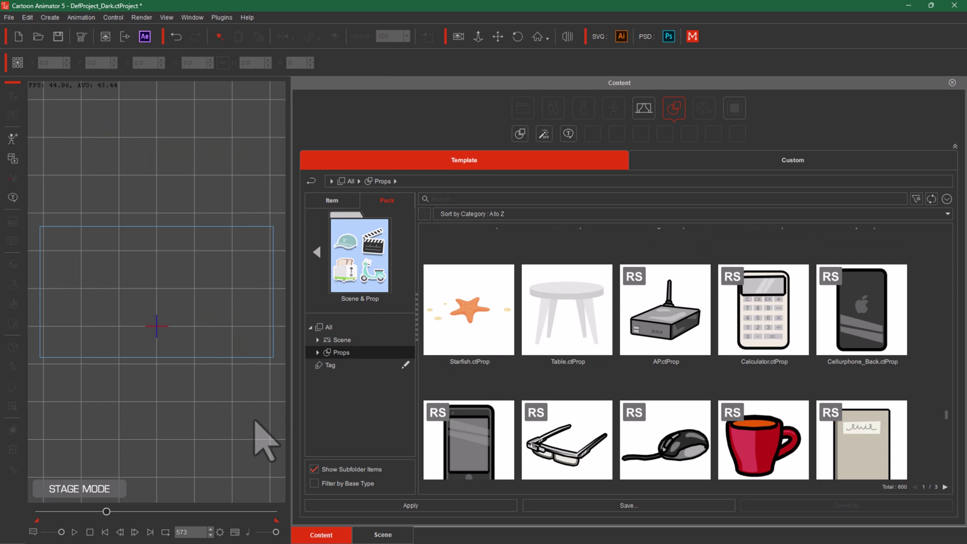
Add the AP prop to the empty stage, scale it to 1275.0 and raise it to Y 268.1.
left_click(680, 330)
left_click_drag(680, 343, 195, 282)
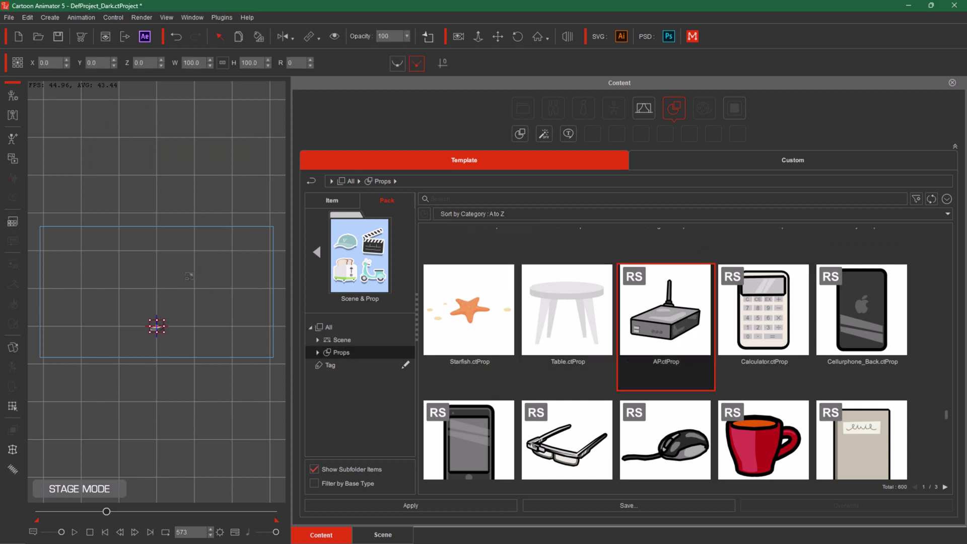
left_click_drag(181, 348, 182, 247)
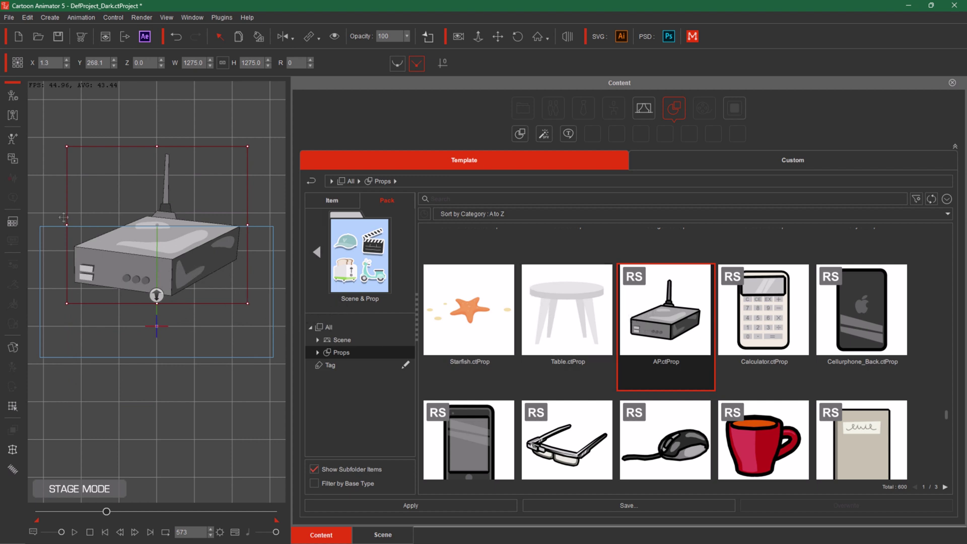
In the AP prop's Render Style settings, switch the outline off and on again and set its thickness to the heaviest.
left_click(12, 221)
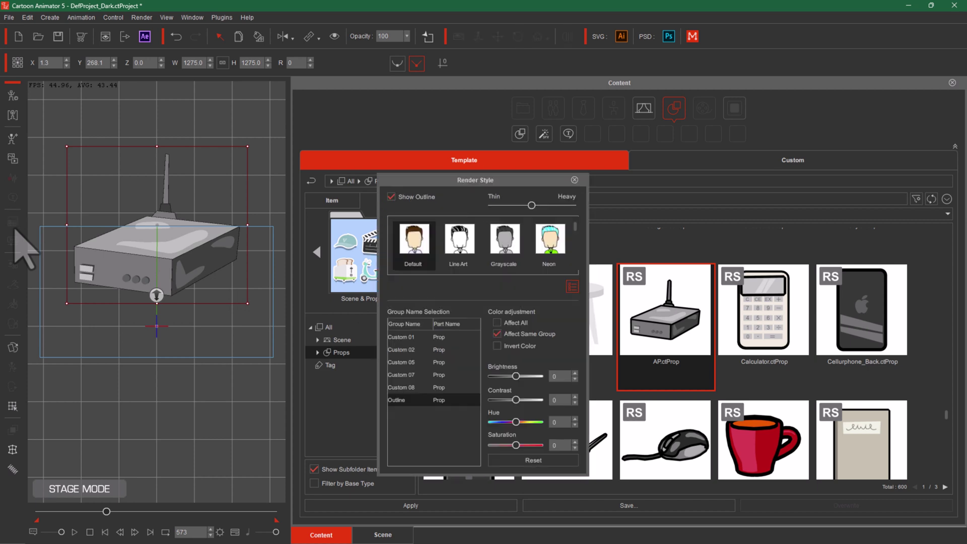
left_click(392, 198)
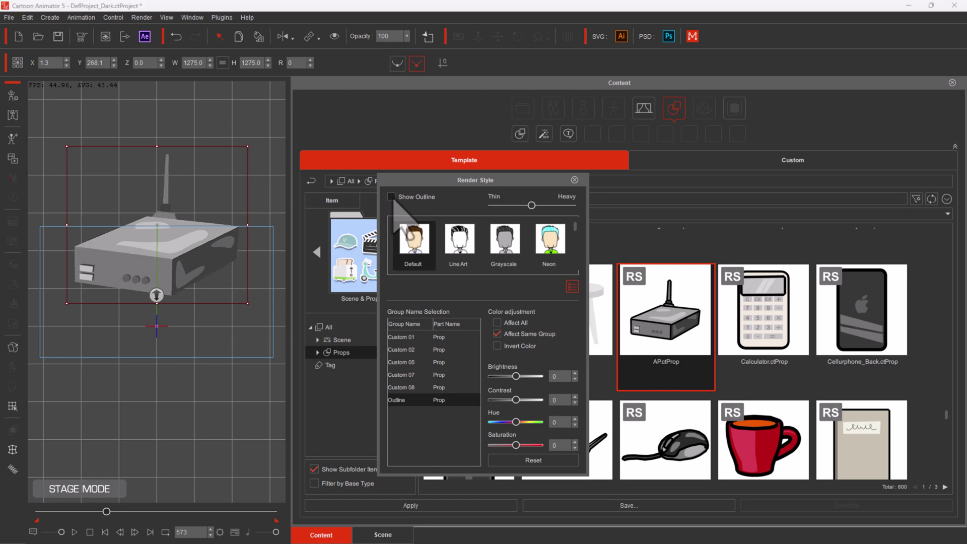
left_click(392, 197)
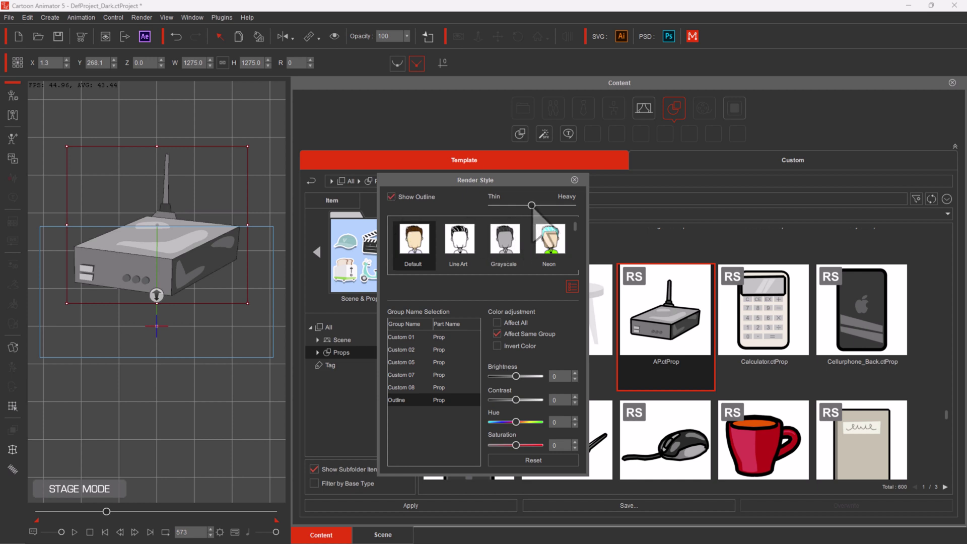
left_click_drag(532, 205, 599, 211)
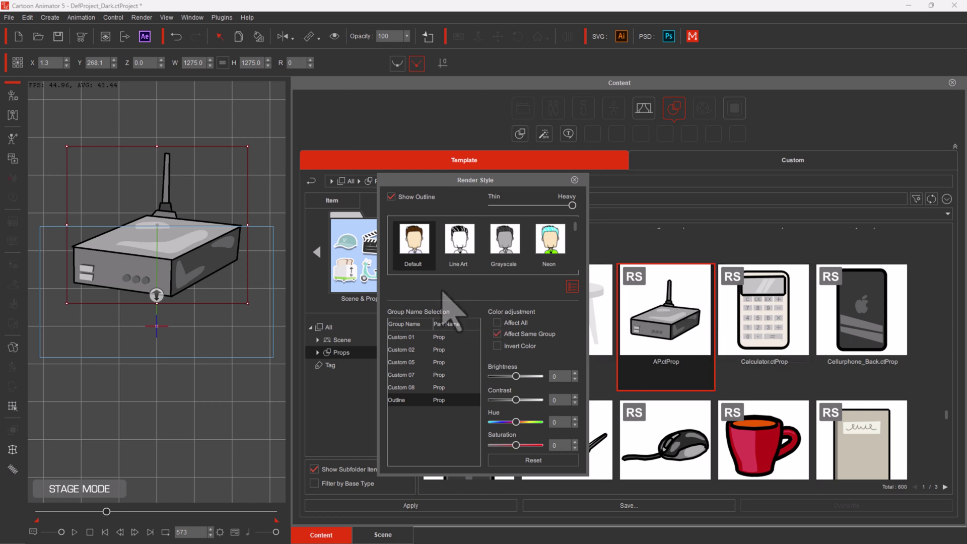
Try the Line Art, Grayscale, Neon and Default render styles on the AP prop and apply Neon.
left_click(459, 256)
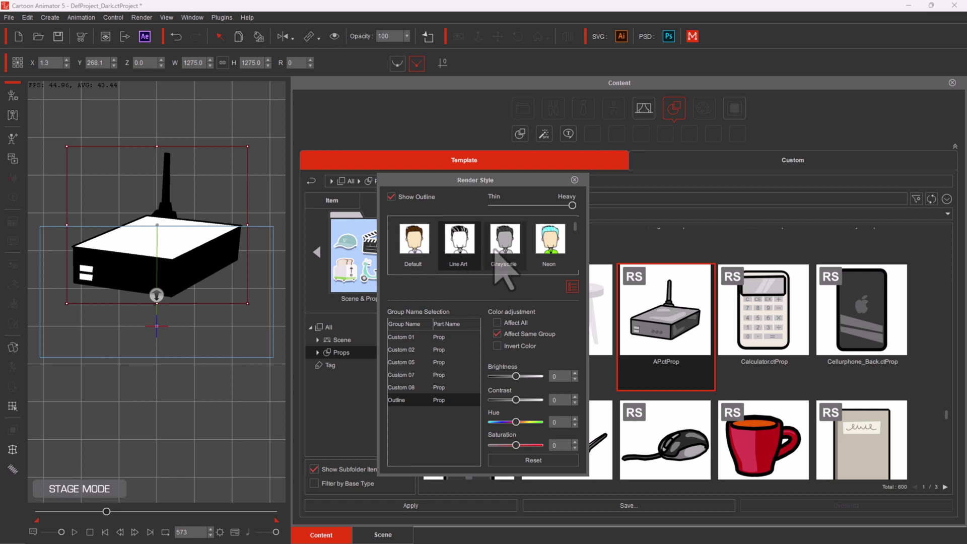
left_click(513, 247)
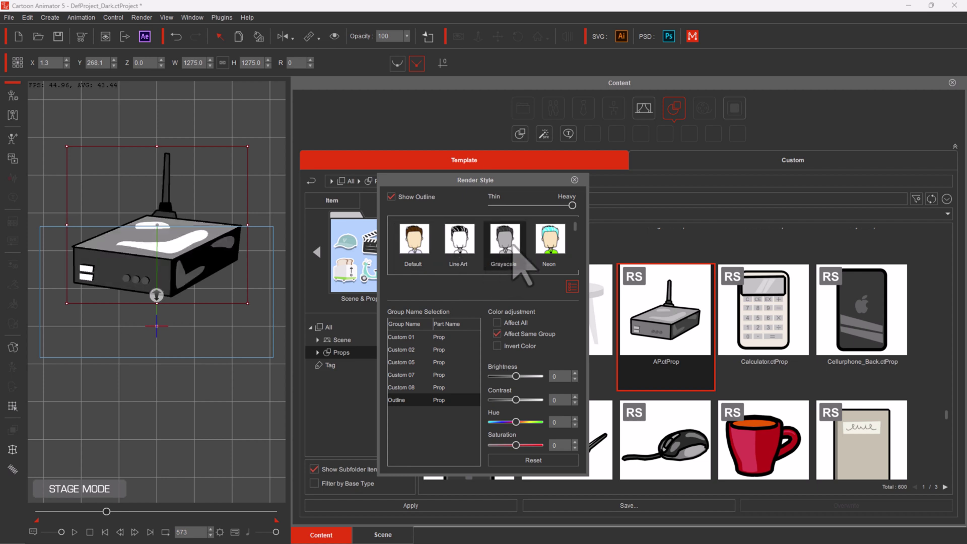
left_click(551, 255)
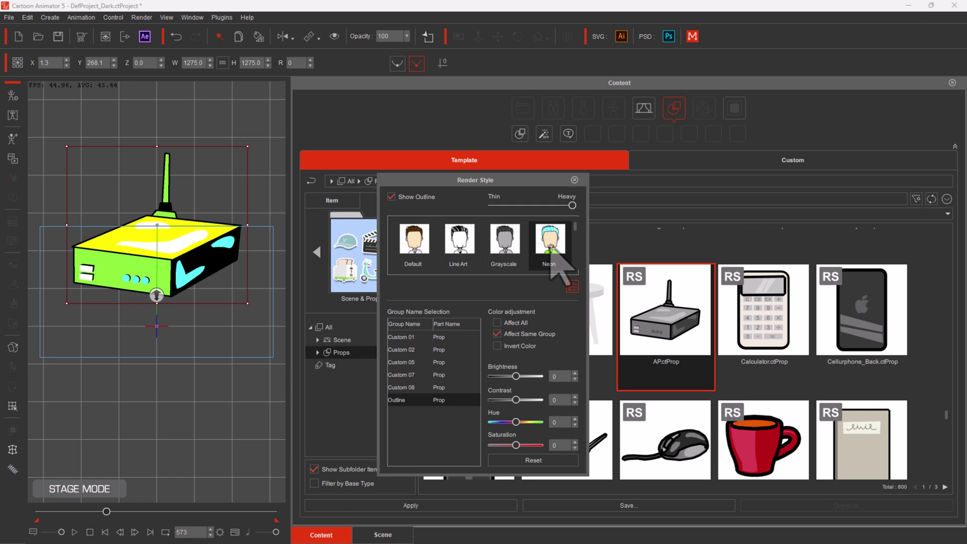
left_click(430, 254)
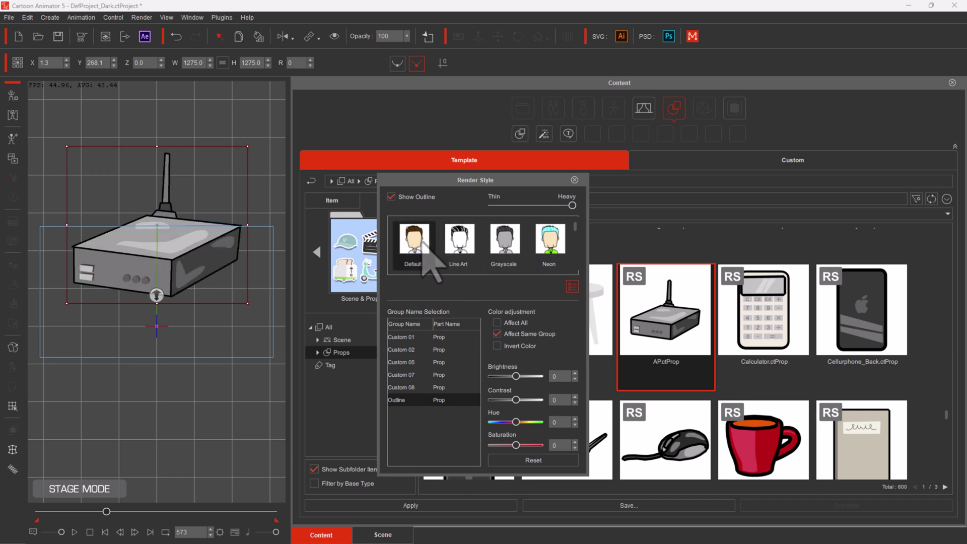
left_click(549, 255)
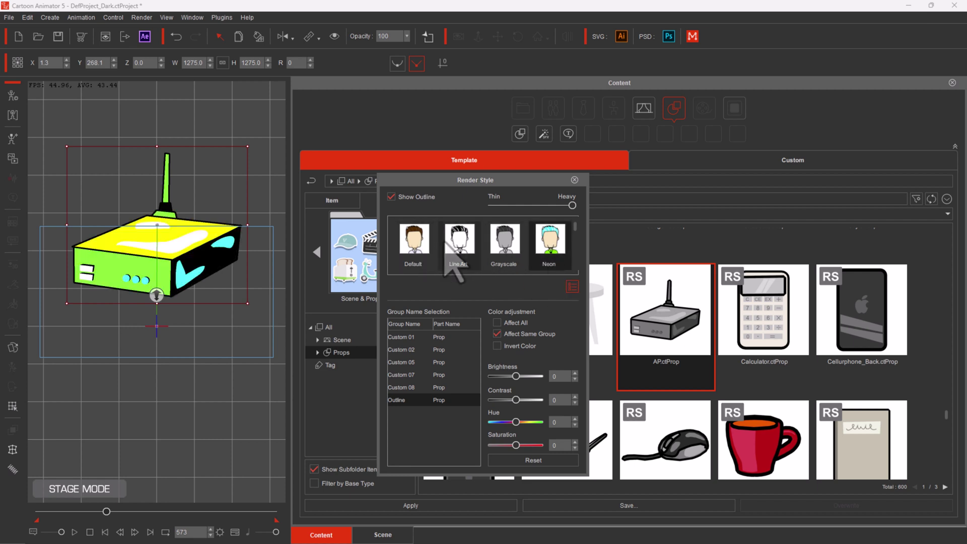
Set the Custom 01 group's brightness to 100 and raise its contrast, and give the Custom 07 group hue 91 and saturation 80.
left_click(416, 340)
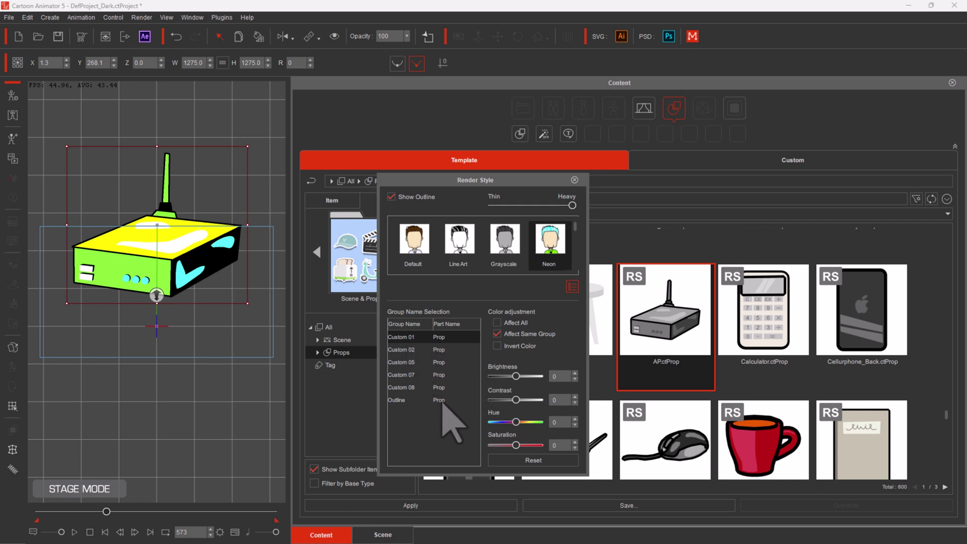
left_click_drag(517, 376, 541, 377)
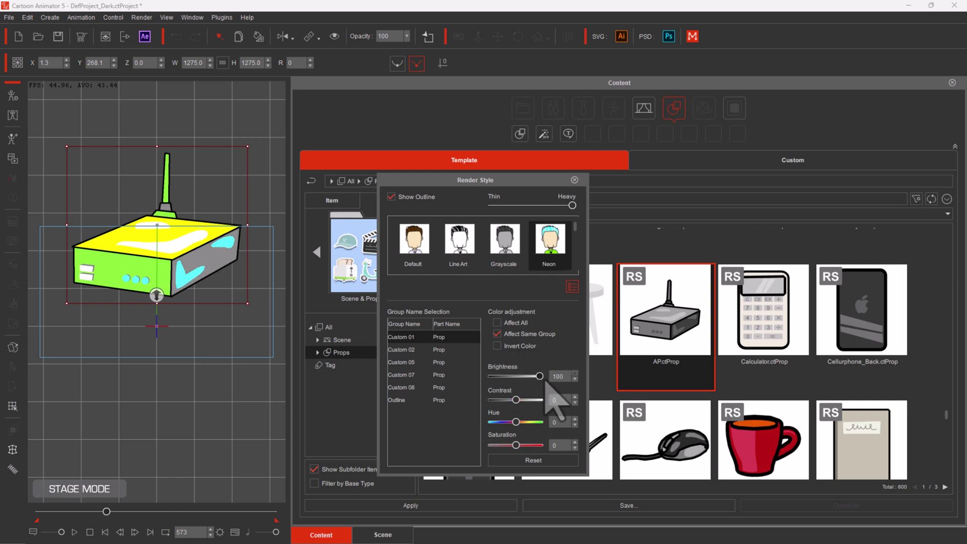
left_click_drag(516, 401, 553, 403)
left_click(403, 375)
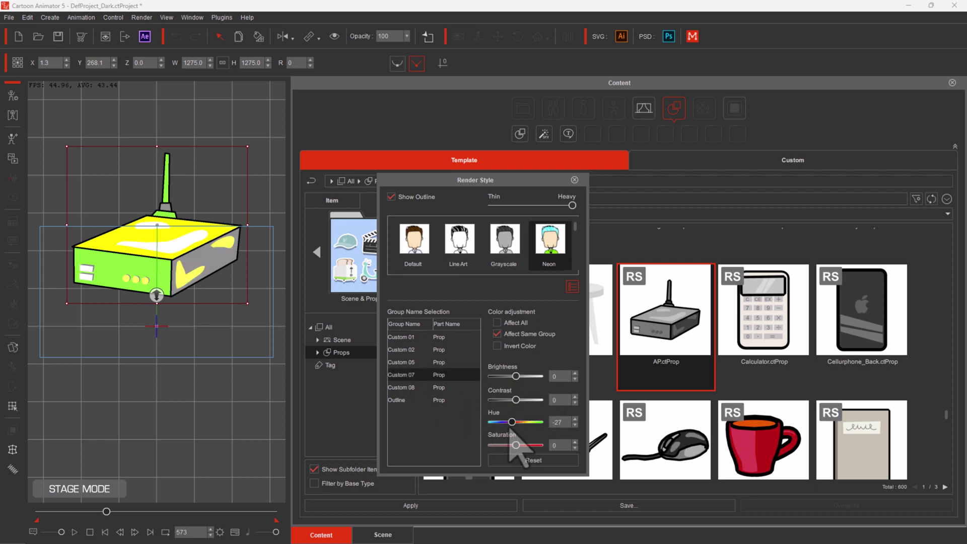
left_click_drag(516, 422, 535, 445)
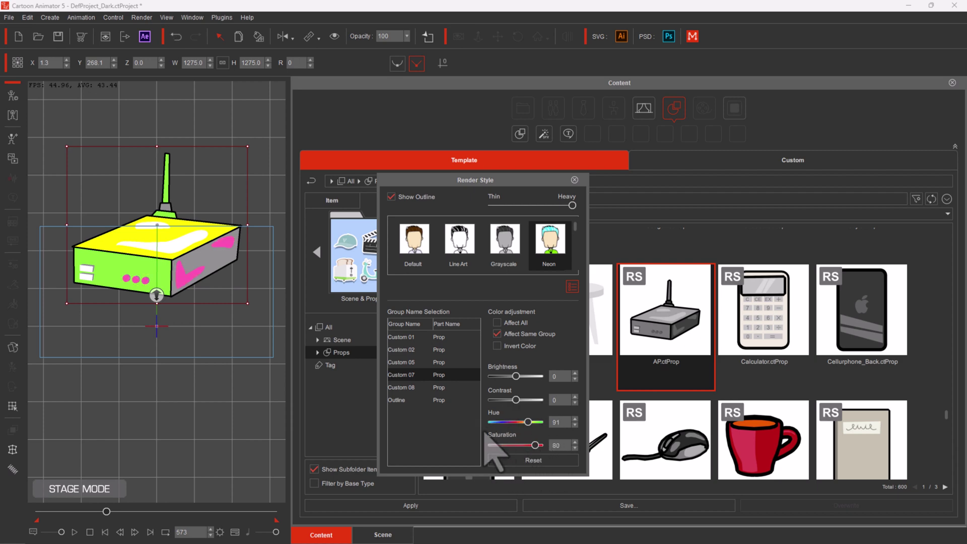
Set the Outline group's brightness to -8, and with Affect All enabled set the whole prop's brightness to -42.
left_click(416, 400)
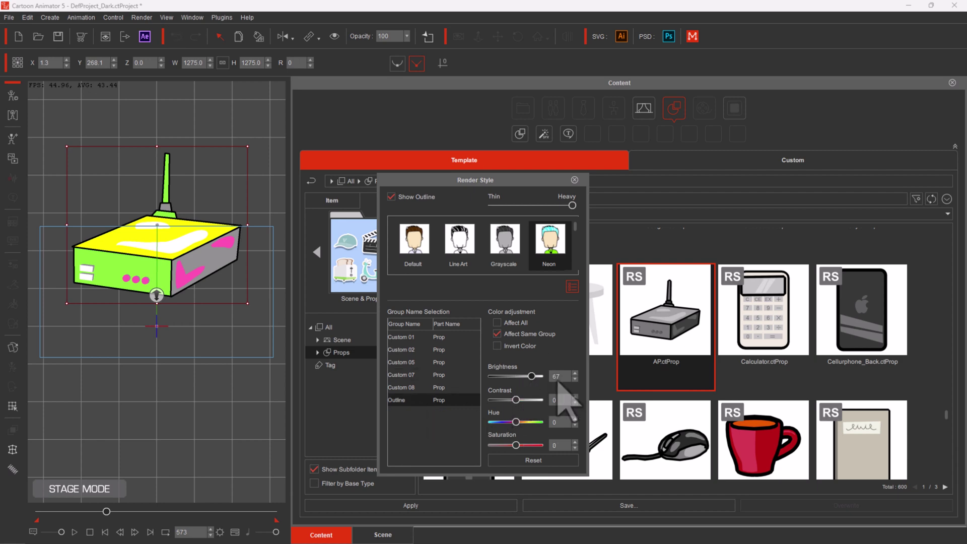
left_click_drag(516, 376, 514, 376)
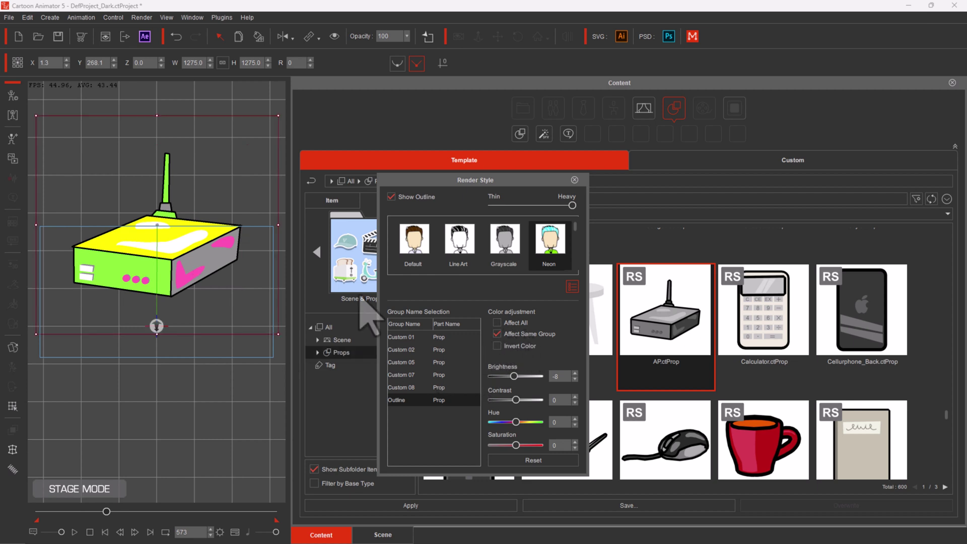
left_click(497, 323)
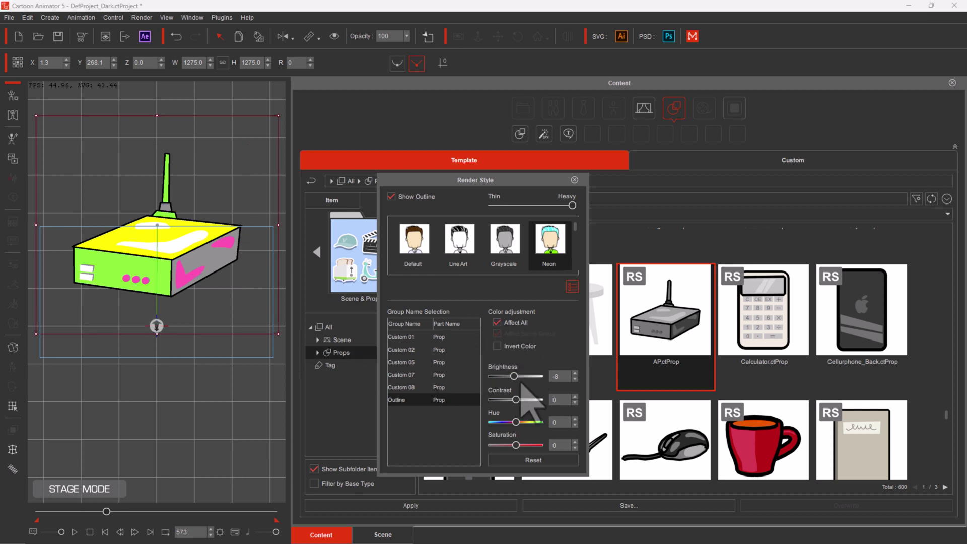
mouse_move(514, 377)
left_mouse_down()
mouse_move(509, 382)
mouse_move(526, 385)
mouse_move(488, 387)
mouse_move(507, 388)
left_mouse_up()
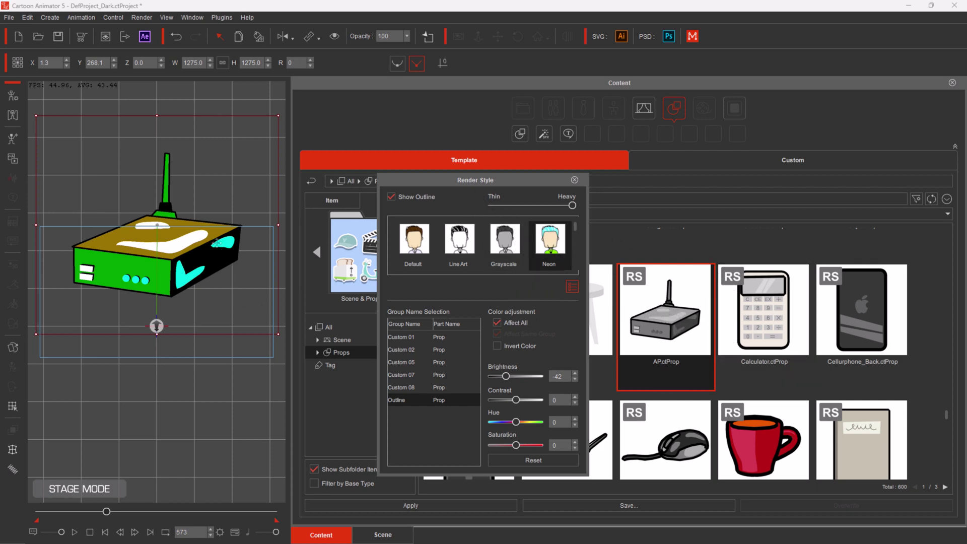
Restore the AP prop's Default render style and close the Render Style settings.
left_click(409, 253)
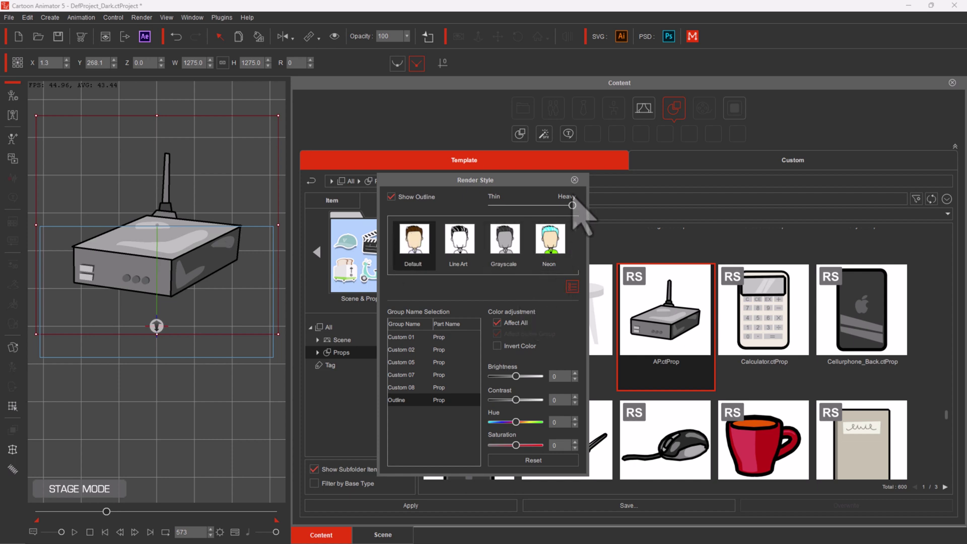
left_click(575, 180)
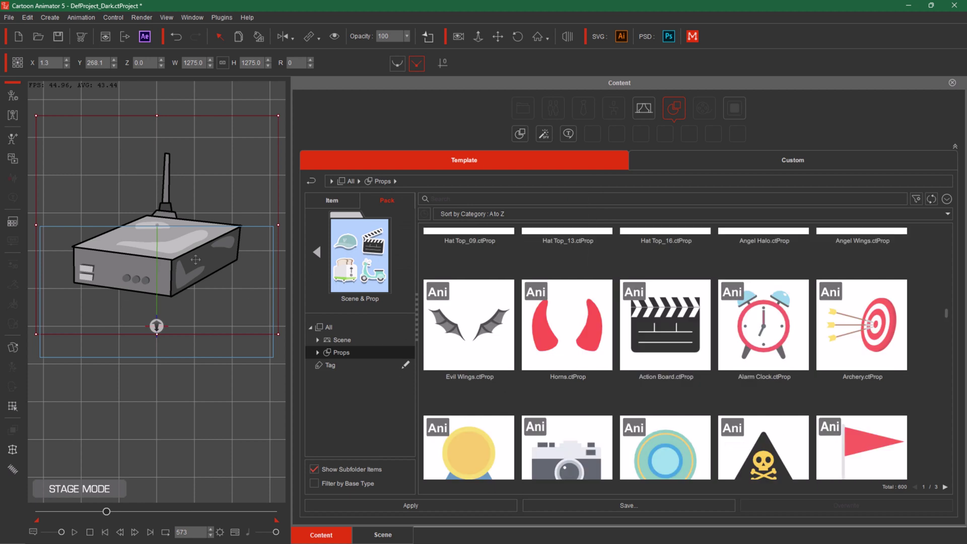
Replace the AP prop on the stage with the animated Action Board prop, scaled to 435.8 and moved to Y 345.5.
key("Delete")
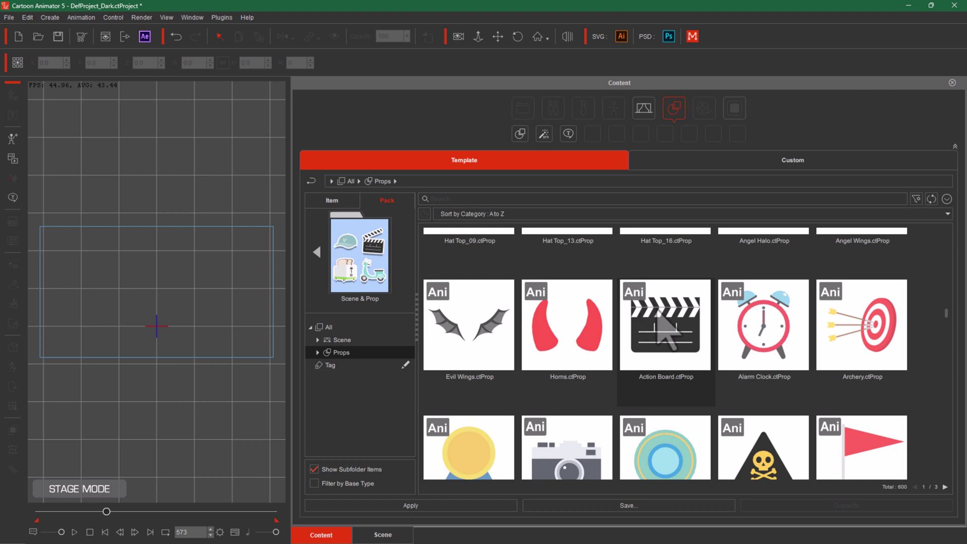
double_click(665, 333)
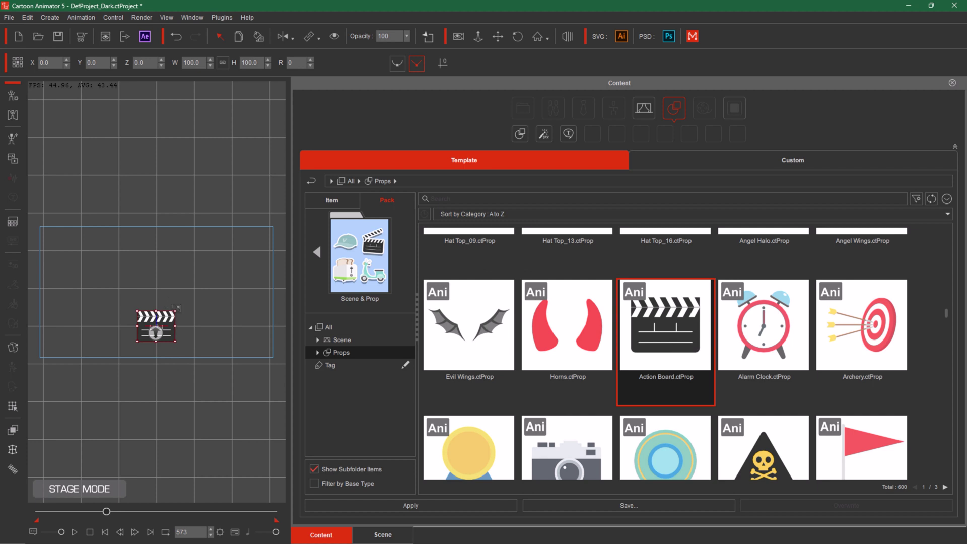
left_click_drag(178, 307, 227, 270)
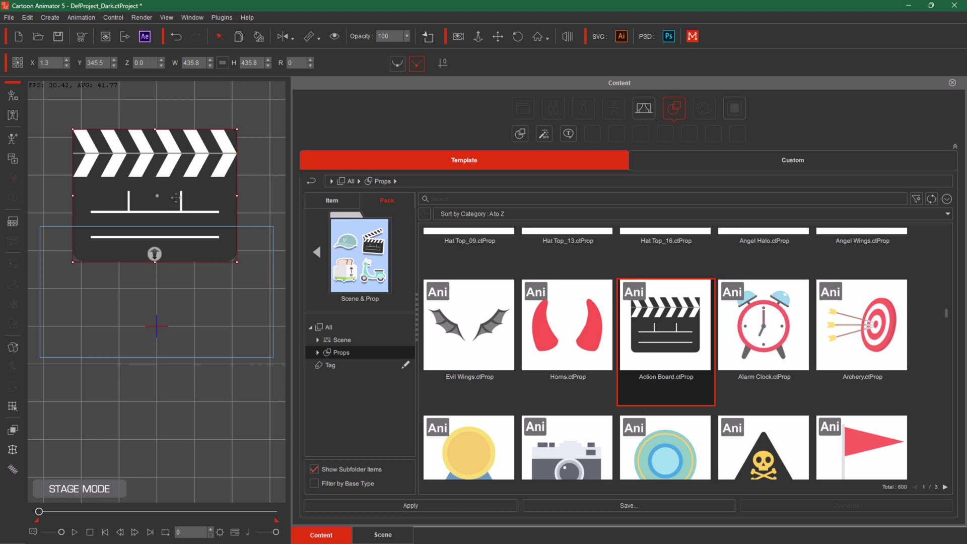
Apply the built-in action board_start, action board_action and action board_end actions to the Action Board prop one after another.
right_click(182, 172)
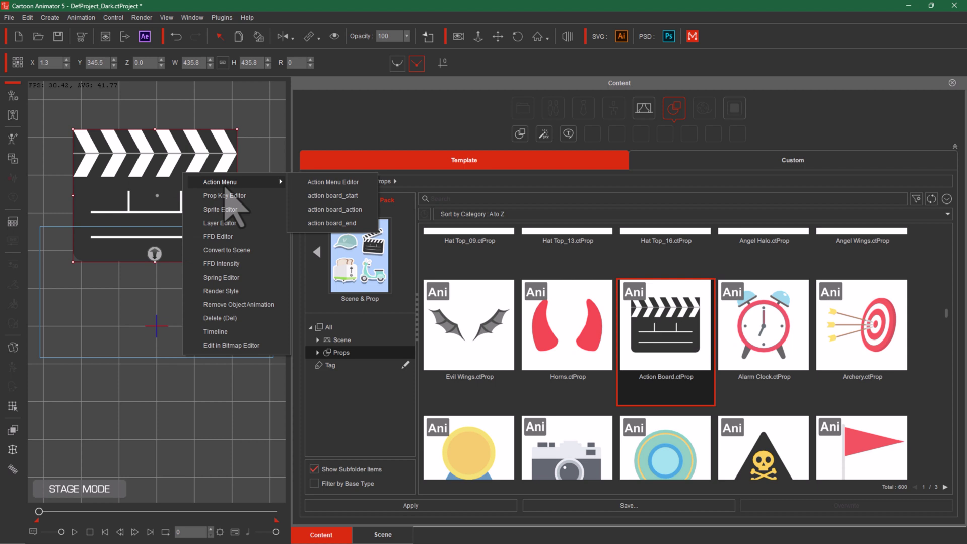
left_click(341, 200)
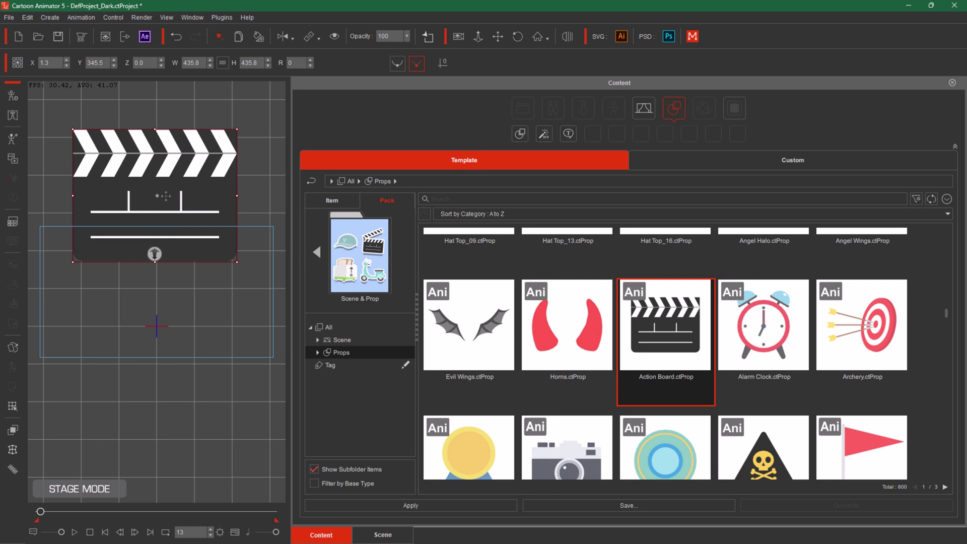
right_click(173, 180)
mouse_move(264, 191)
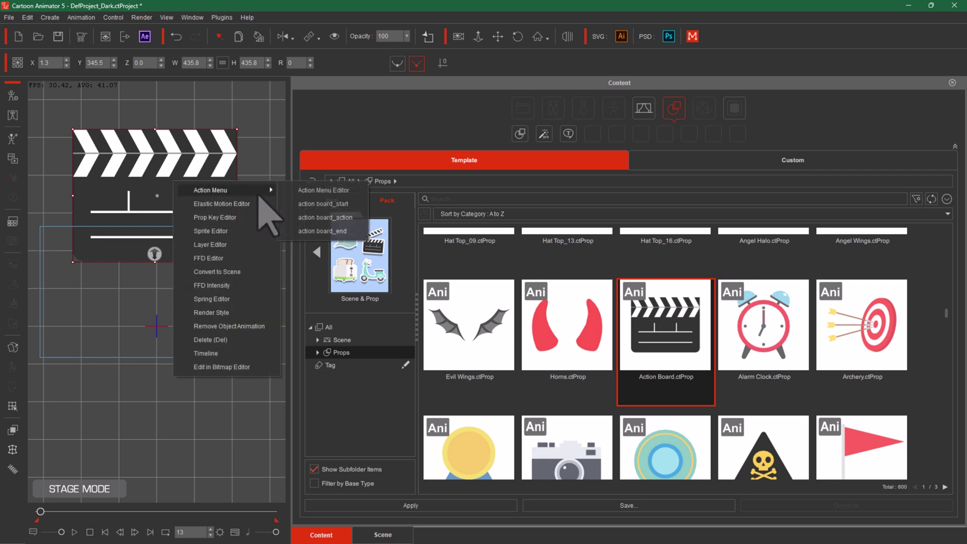
left_click(322, 218)
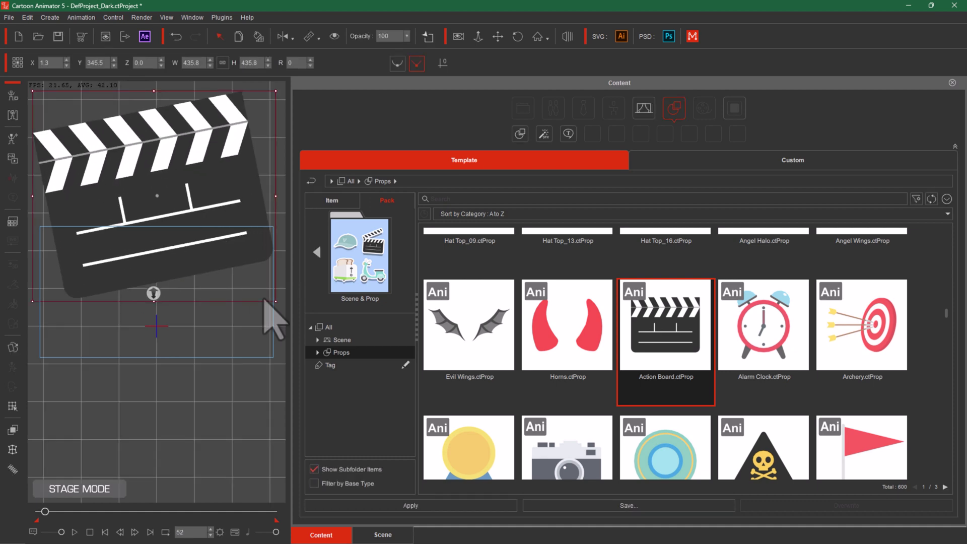
right_click(190, 179)
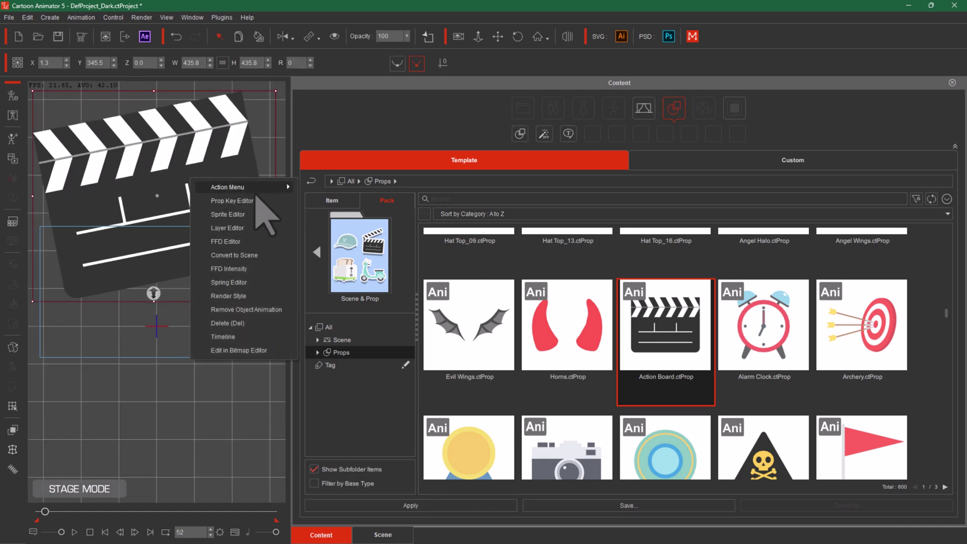
mouse_move(290, 187)
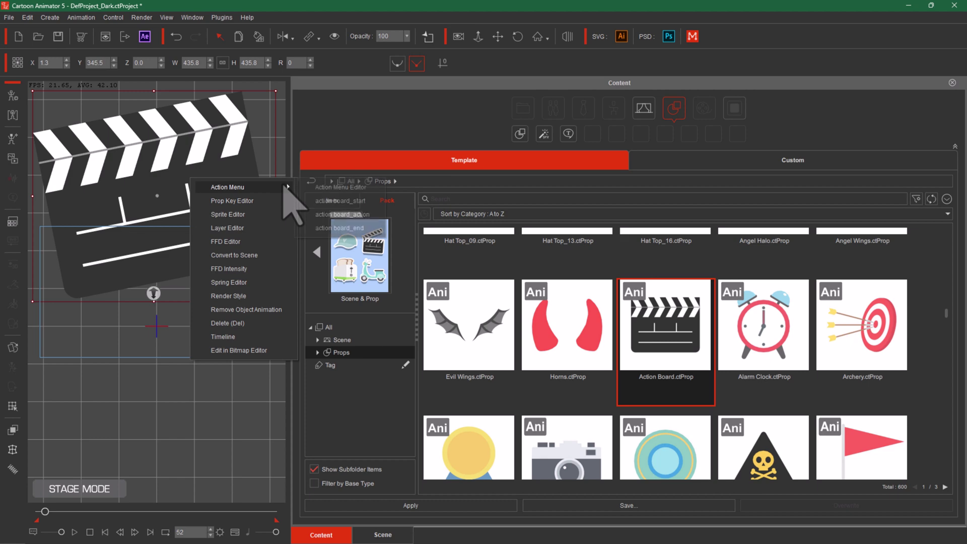
left_click(340, 230)
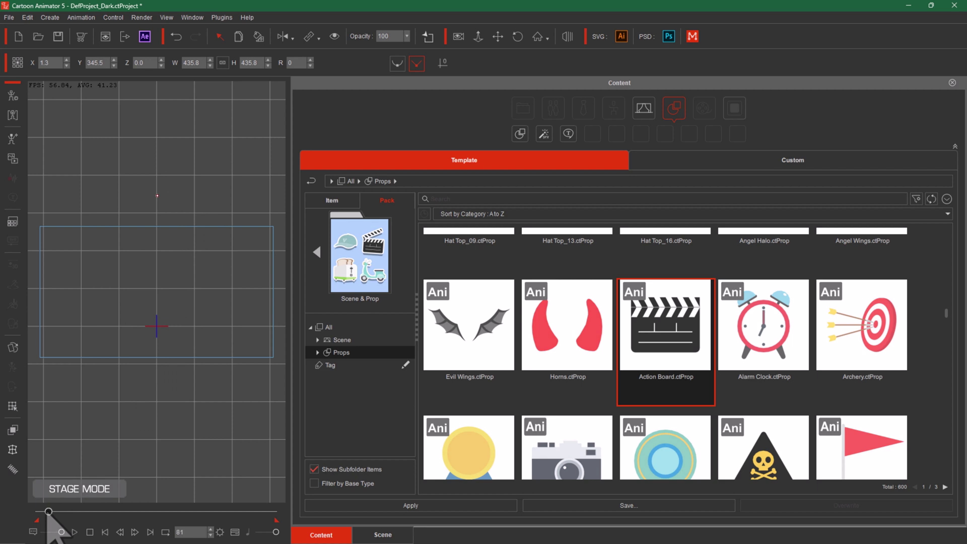
Rewind to frame 0 and play through the Action Board's combined actions, stopping once the sequence has been reviewed.
left_click_drag(49, 512, 39, 511)
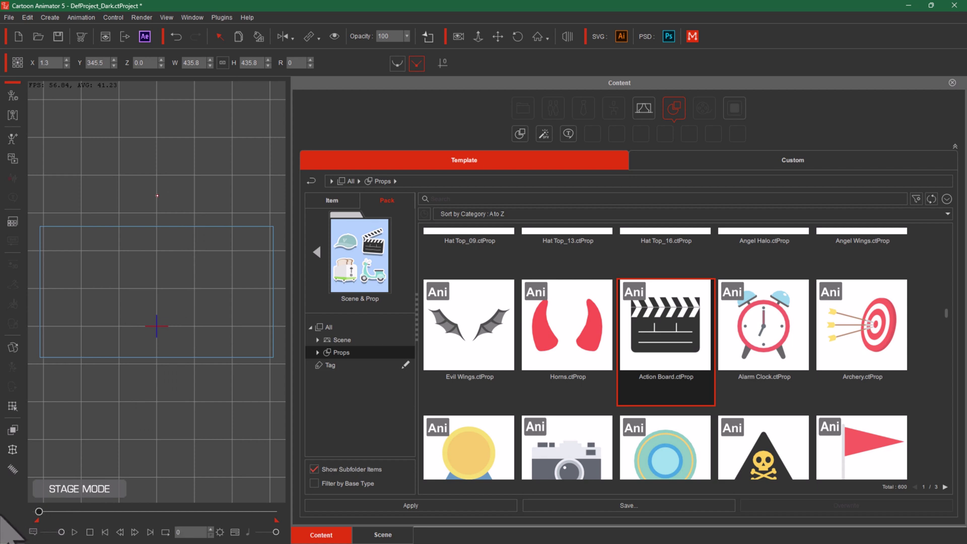
left_click(75, 533)
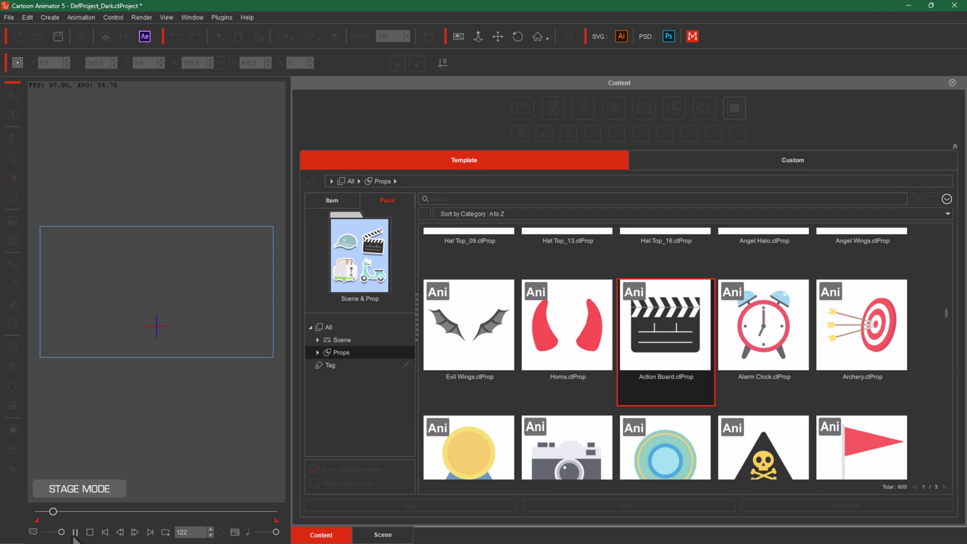
left_click(90, 532)
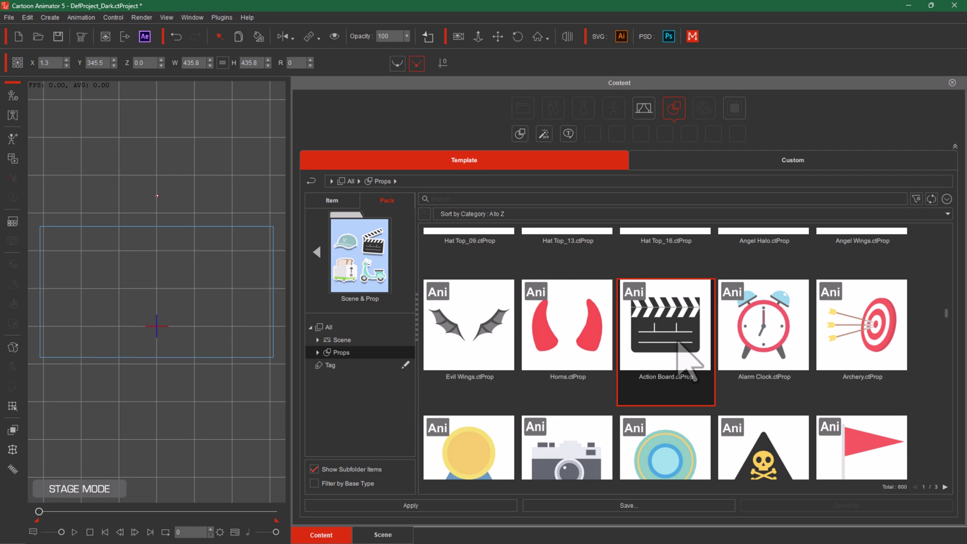
key("ctrl+z")
key("space")
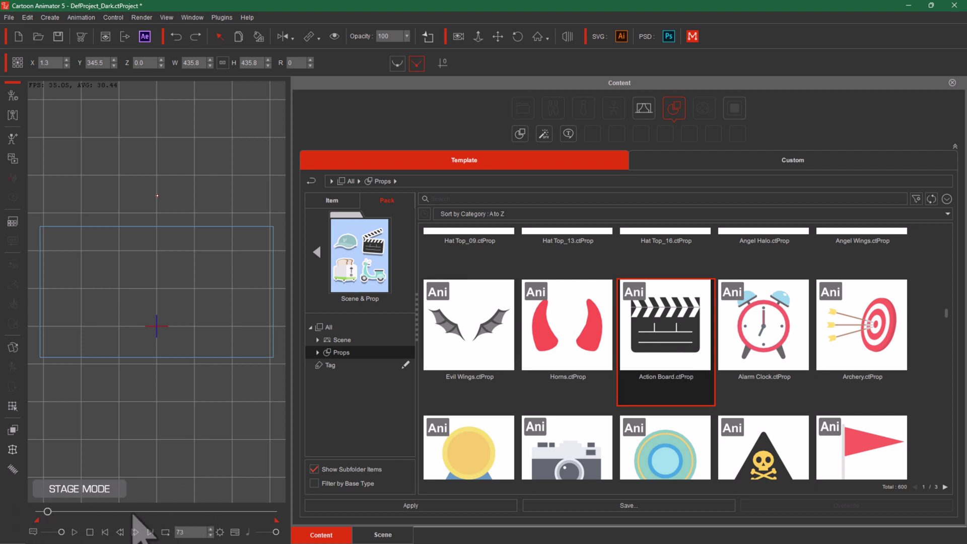
left_click(90, 532)
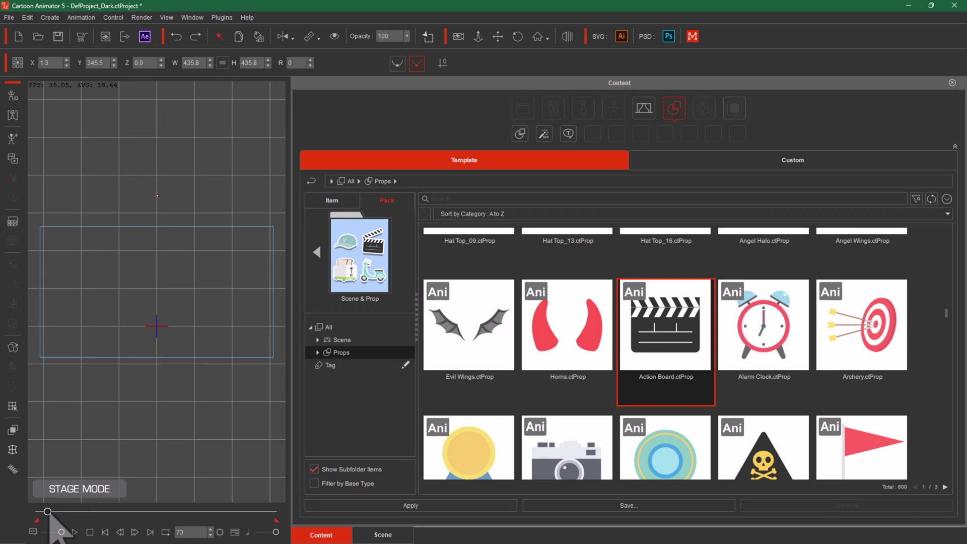
Open the timeline and show the Action Board's Motion track with its action clips.
left_click(234, 531)
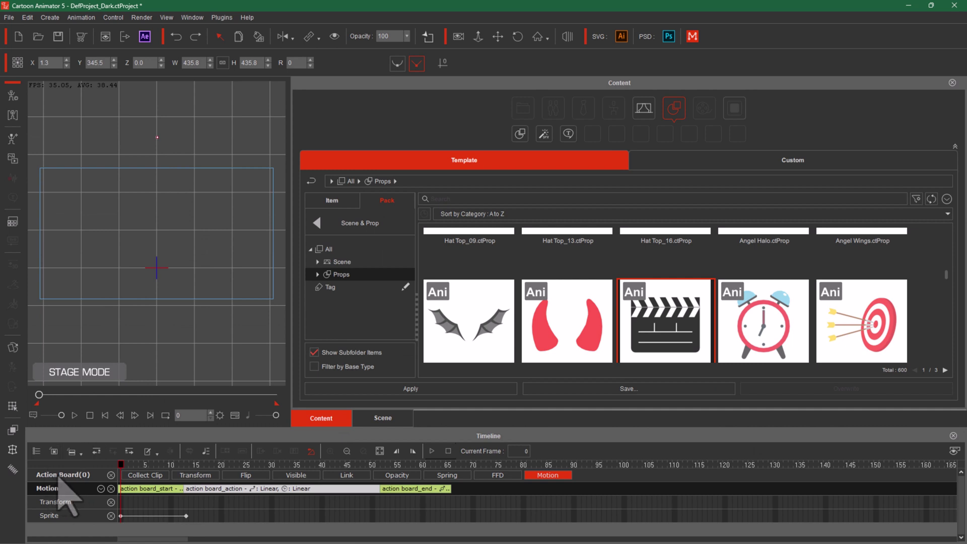
left_click(544, 477)
left_click(547, 476)
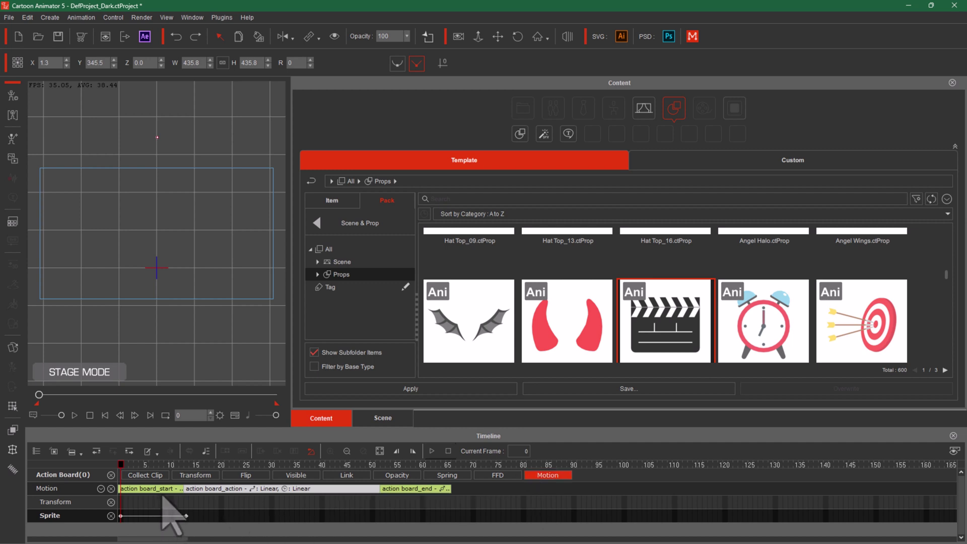
Try moving the Action Board to X 17.3, Y 204.1 at frame 26, and undo the move.
left_click(137, 475)
left_click_drag(139, 476, 251, 506)
left_click_drag(139, 151, 147, 204)
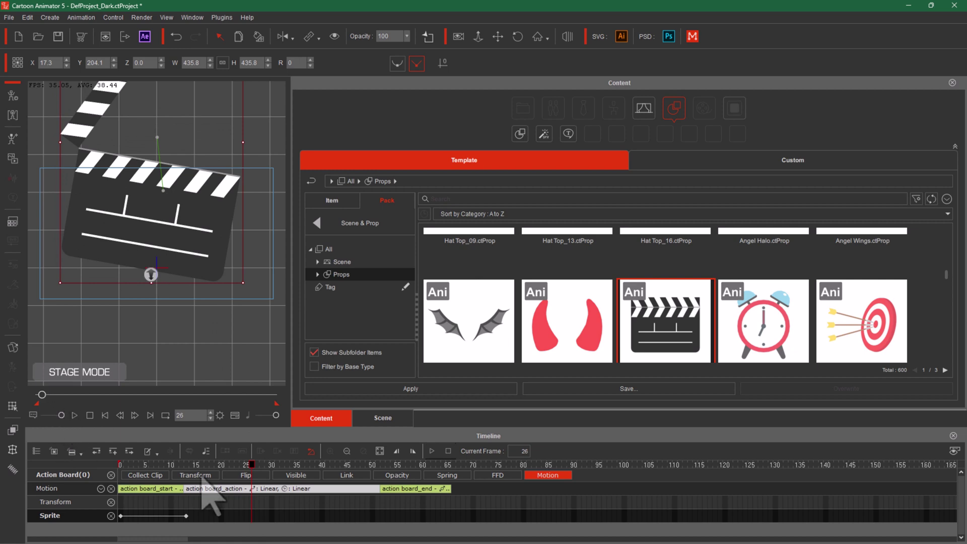
left_click(242, 464)
left_click_drag(119, 475, 265, 475)
key("ctrl+z")
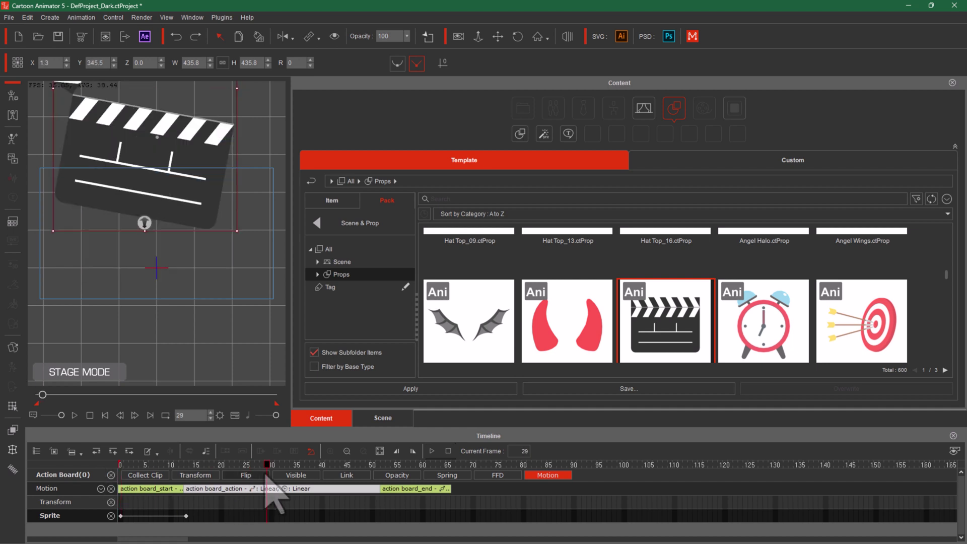
Return to frame 0 and lower the Action Board to X -2.7, Y 90.7 so the whole animation is repositioned.
left_click_drag(268, 473, 108, 476)
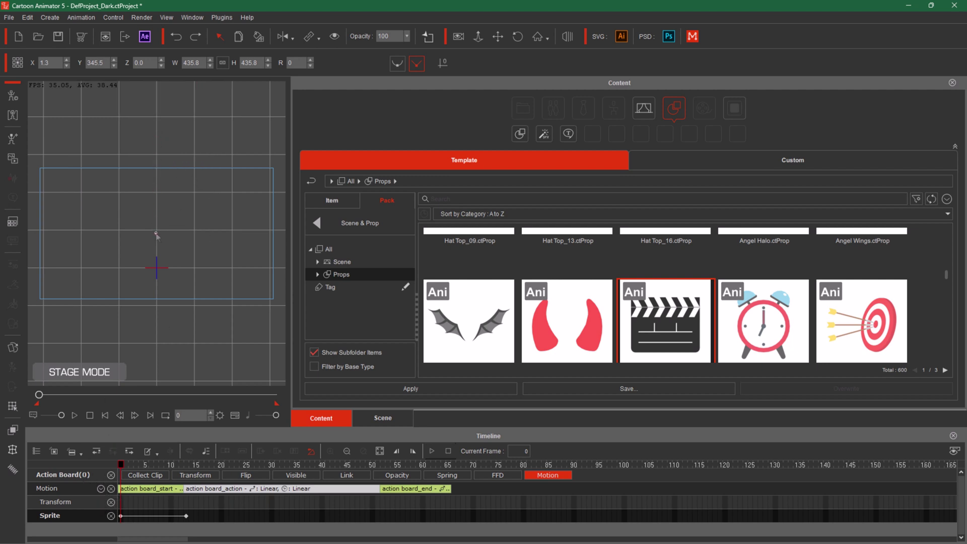
key("ctrl+y")
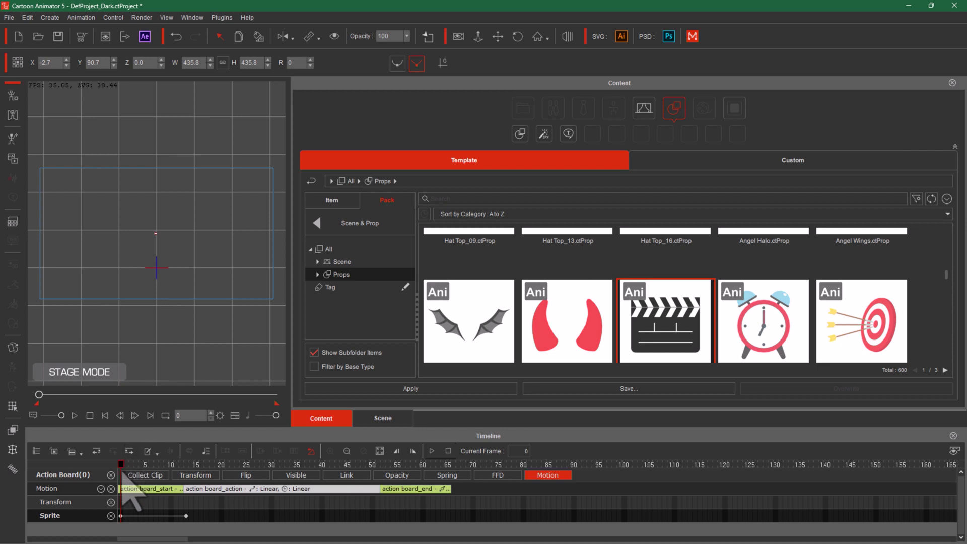
left_click_drag(124, 476, 158, 477)
Shift the action board_end clip to start at about frame 71 and the action board_action clip to start at about frame 29.
left_click(241, 487)
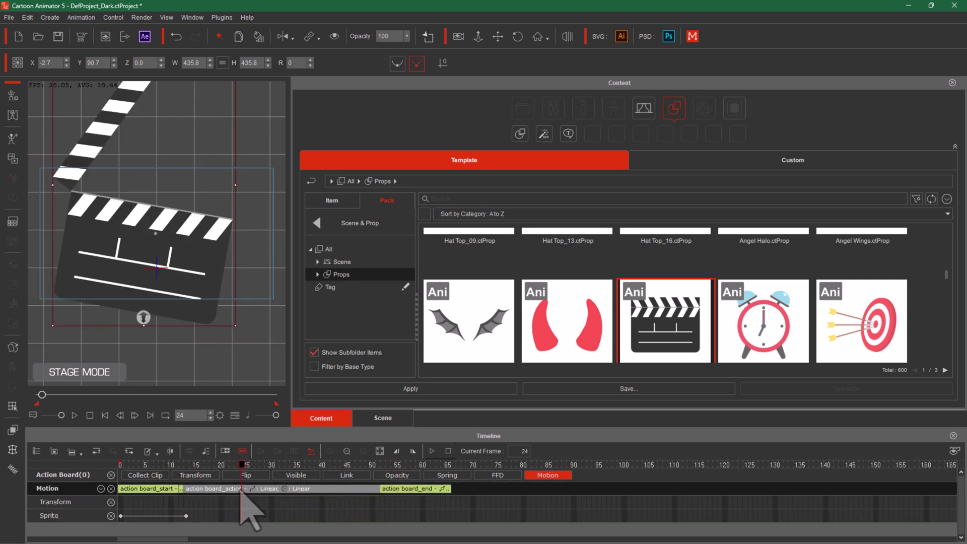
left_click_drag(418, 492, 509, 492)
left_click_drag(347, 491, 428, 491)
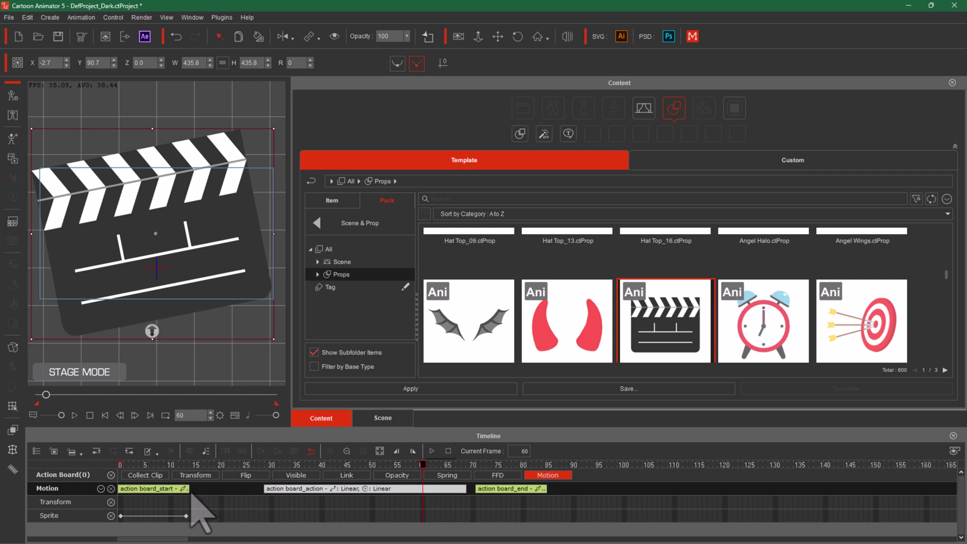
Lengthen the action board_start clip to end at about frame 26 and preview the slower animation from the beginning.
left_click_drag(190, 491, 249, 493)
left_click(123, 488)
key("Home")
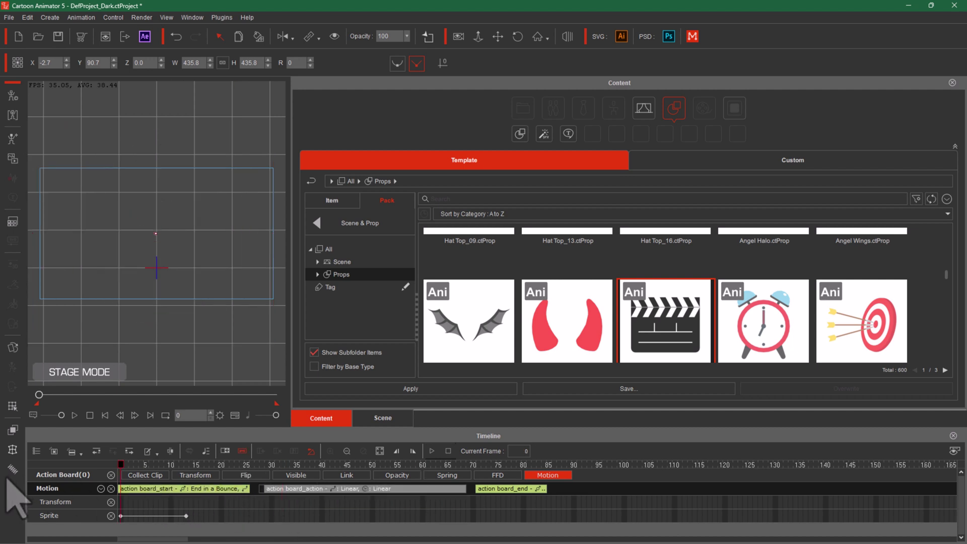
key("space")
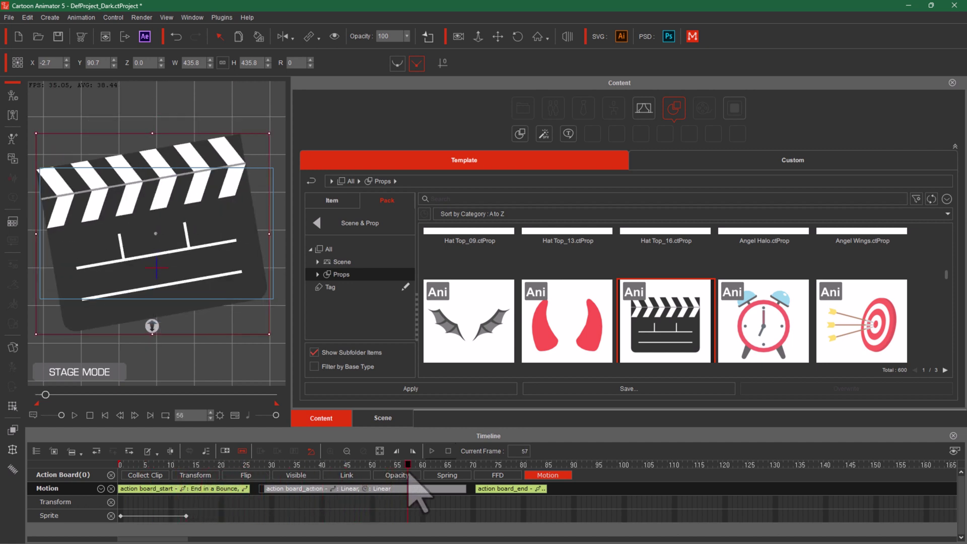
key("space")
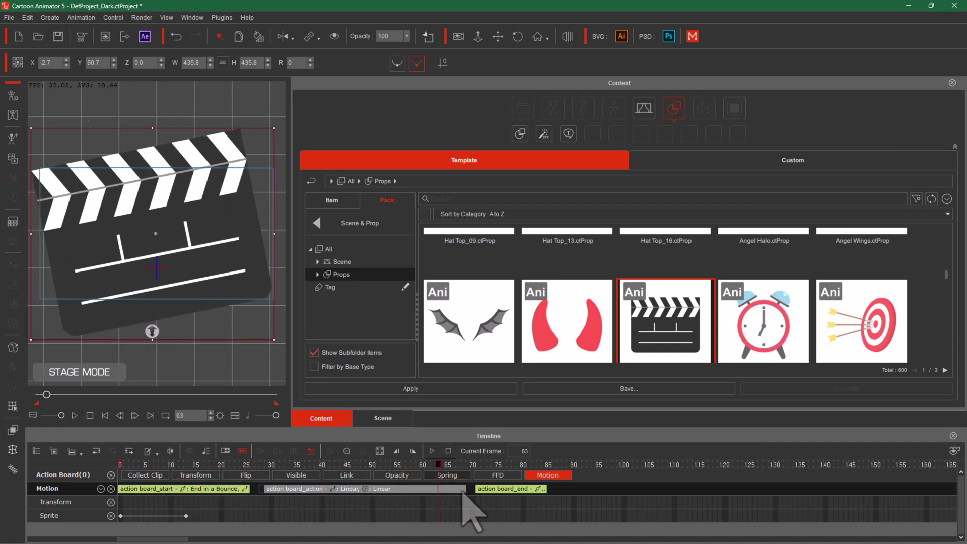
Move the action board_end clip to start at about frame 105 and stretch action board_action to end at about frame 82.
left_click_drag(524, 493, 691, 491)
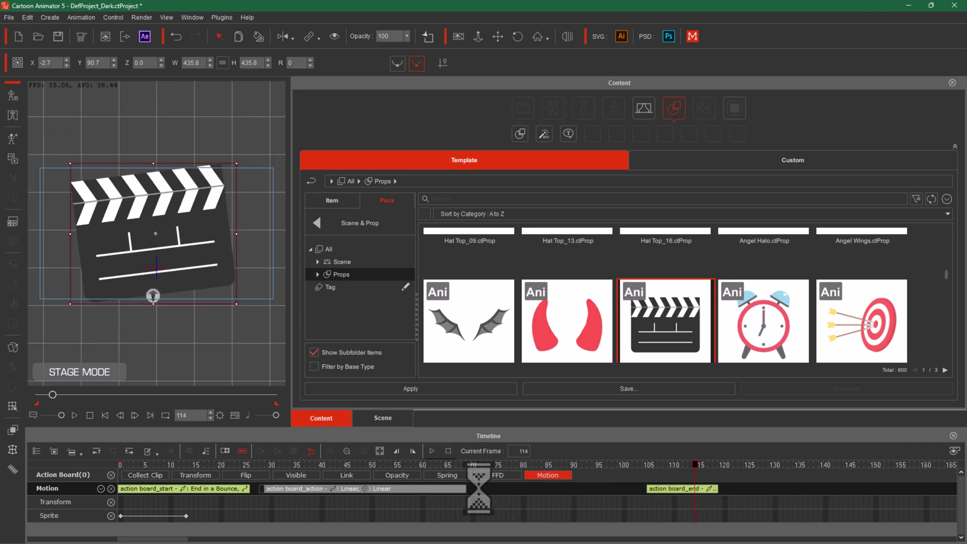
left_click_drag(468, 491, 533, 493)
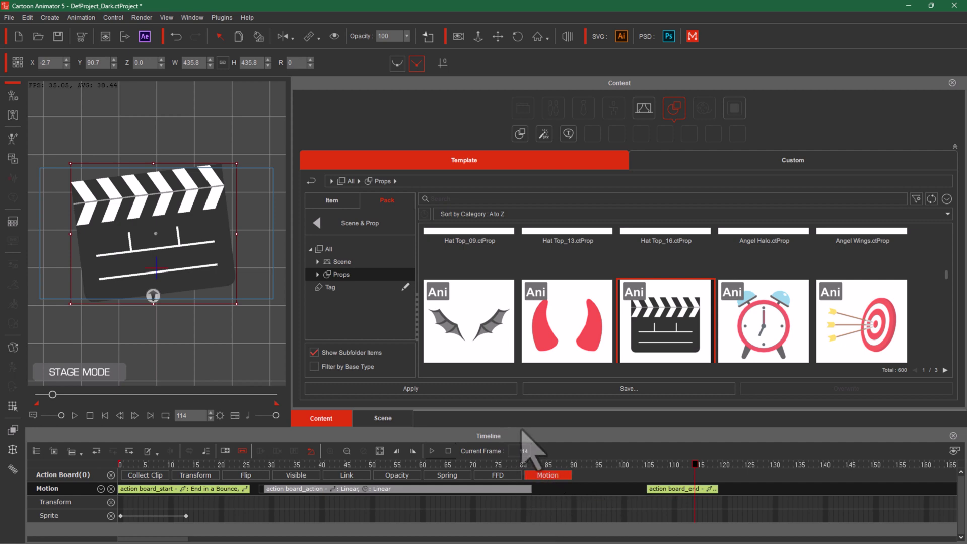
left_click(508, 464)
left_click_drag(508, 471, 707, 479)
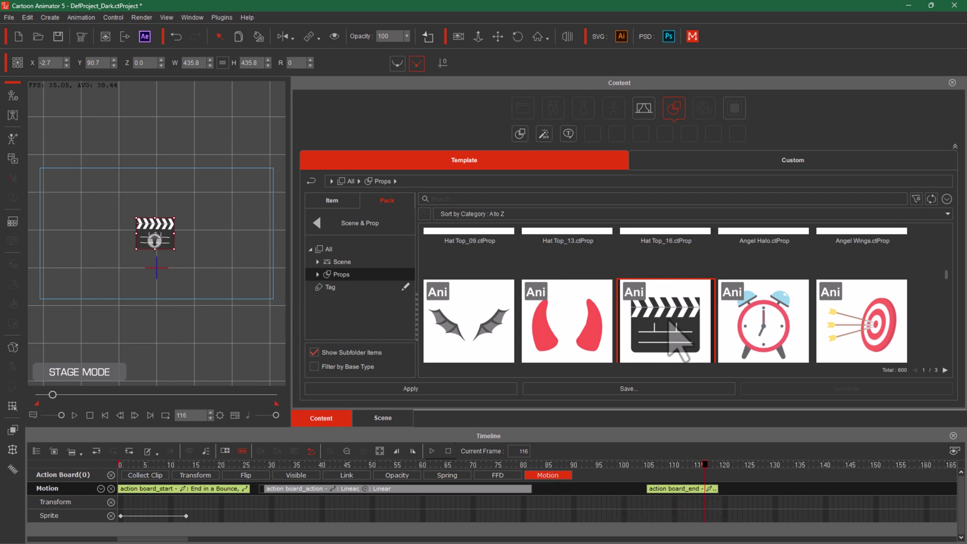
At frame 112, examine the commands offered for the Action Board prop, including Convert to Prop, without applying any.
left_click_drag(677, 343, 204, 235)
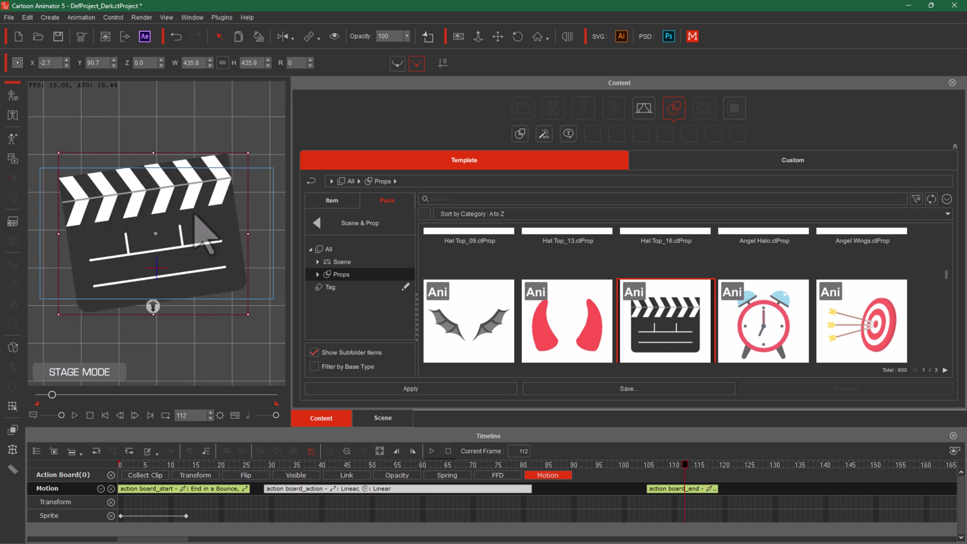
right_click(195, 214)
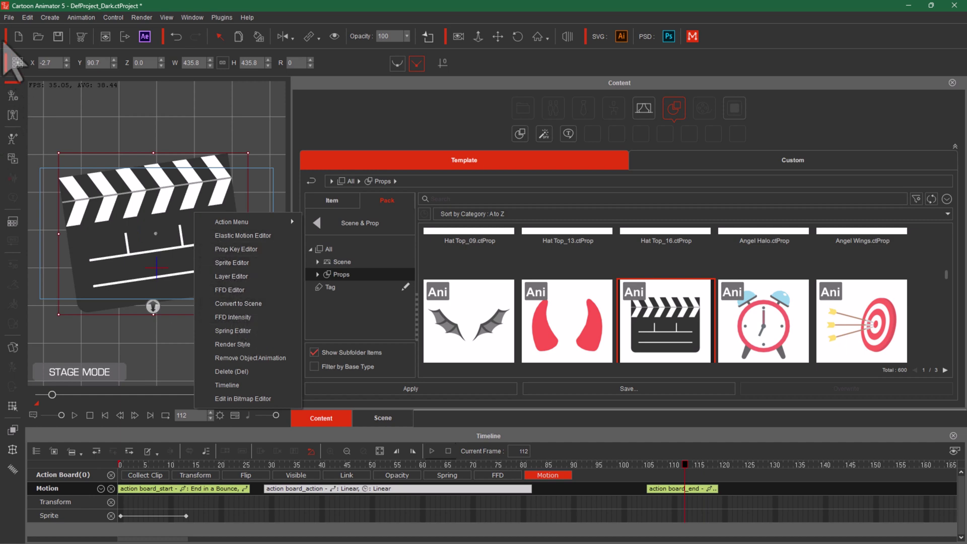
left_click(9, 17)
left_click(52, 121)
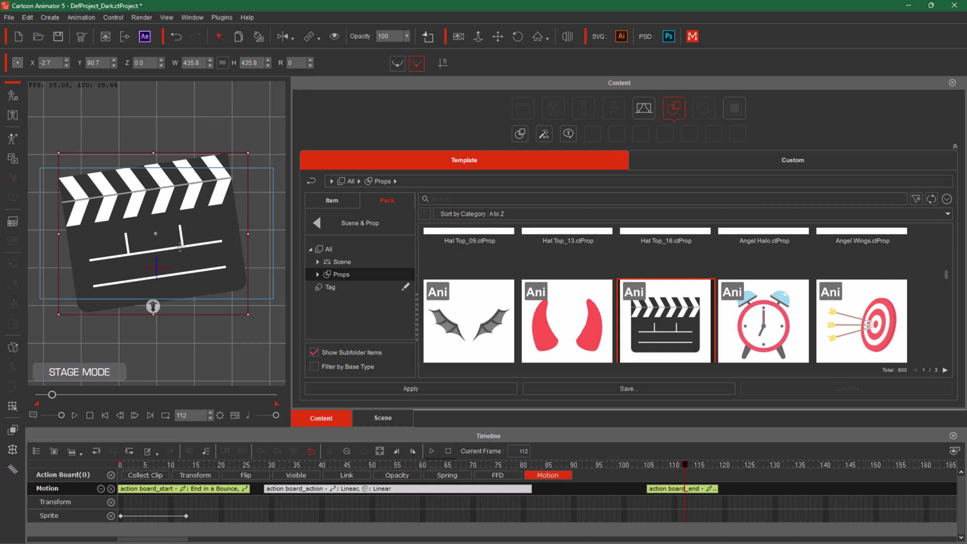
left_click(9, 18)
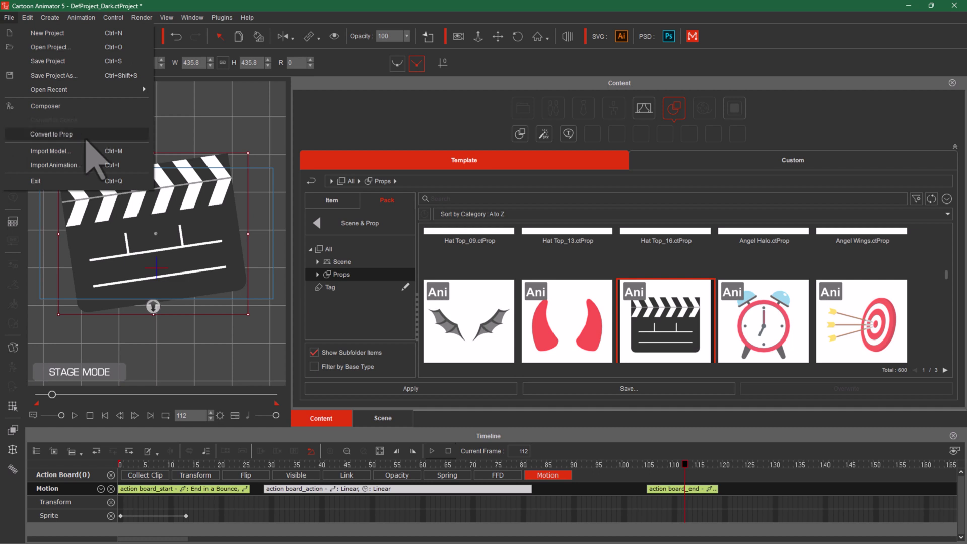
key("Escape")
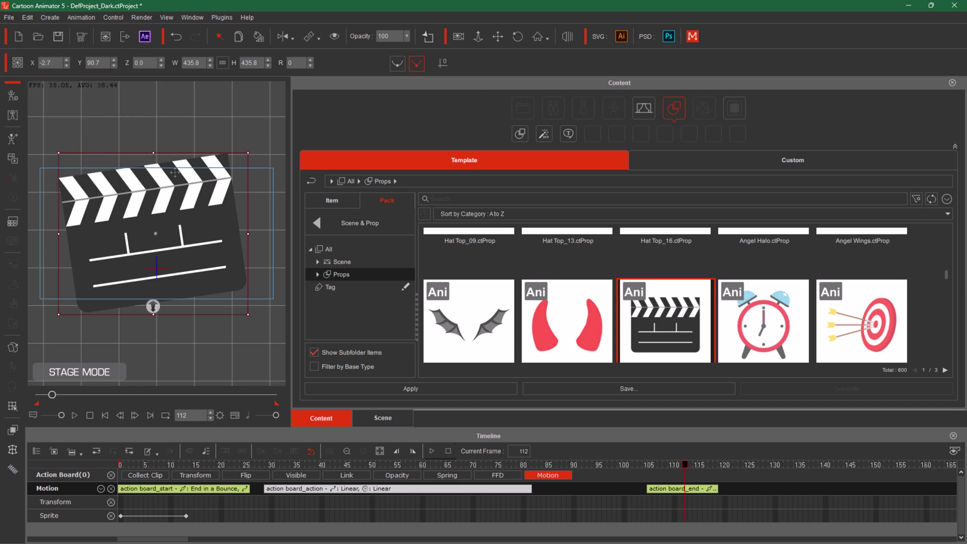